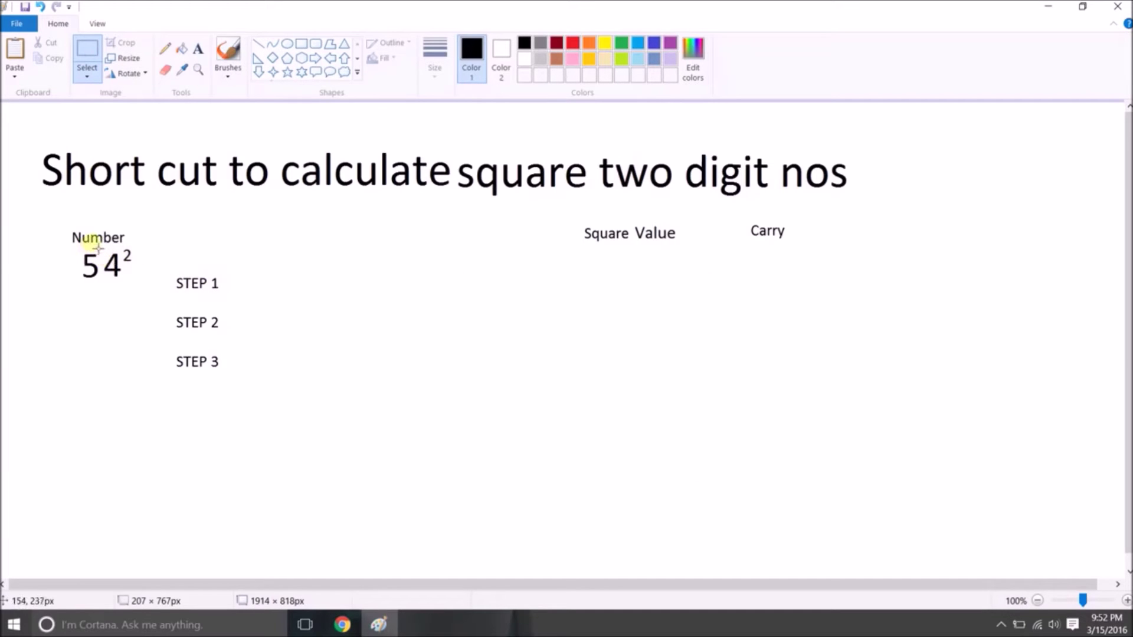
# Step: Copy the 4² from 54² and paste a duplicate of it
pyautogui.moveTo(100, 242); pyautogui.dragTo(137, 295)
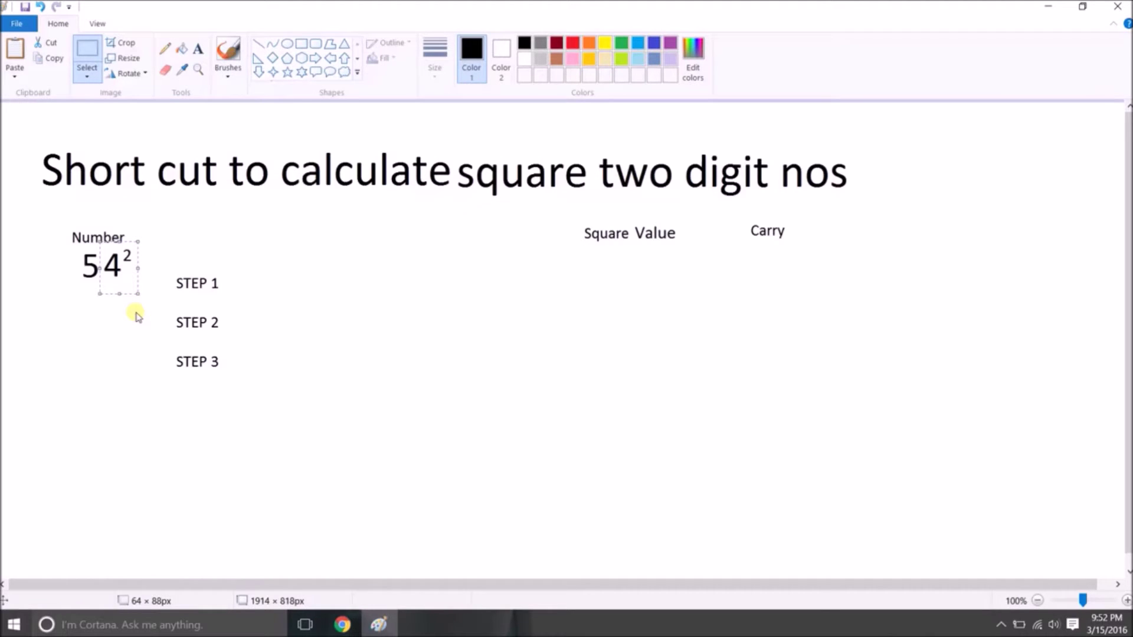
pyautogui.hotkey('ctrl', 'c')
pyautogui.hotkey('ctrl', 'v')
# Step: Move the pasted 4² beside STEP 1 and write =16 after it
pyautogui.moveTo(11, 126); pyautogui.dragTo(252, 288)
pyautogui.click(198, 49)
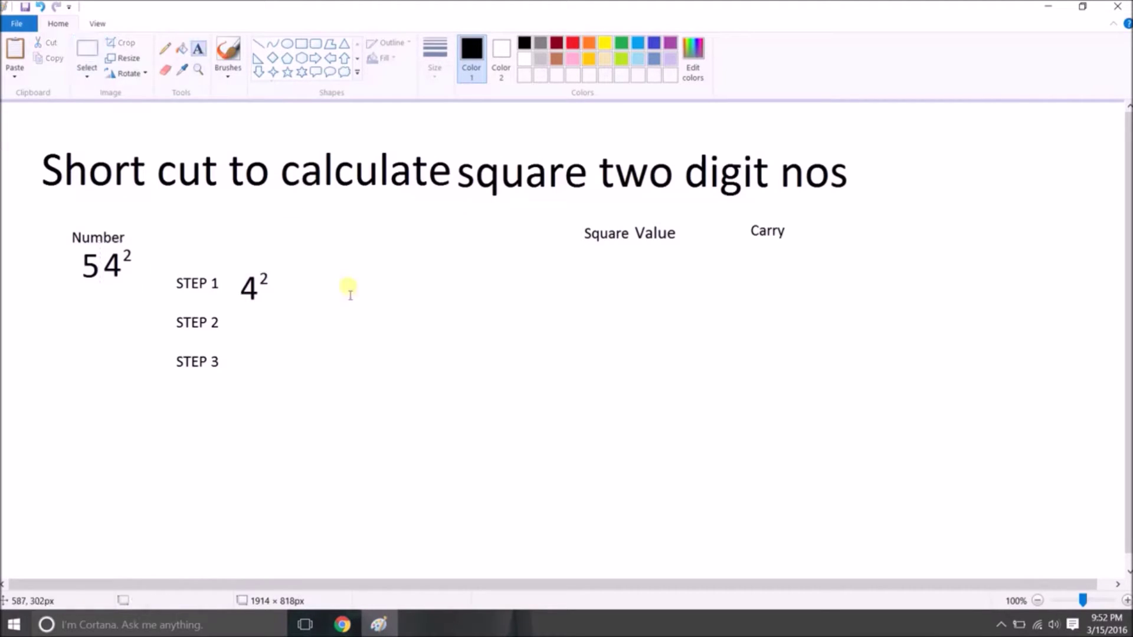
pyautogui.click(285, 283)
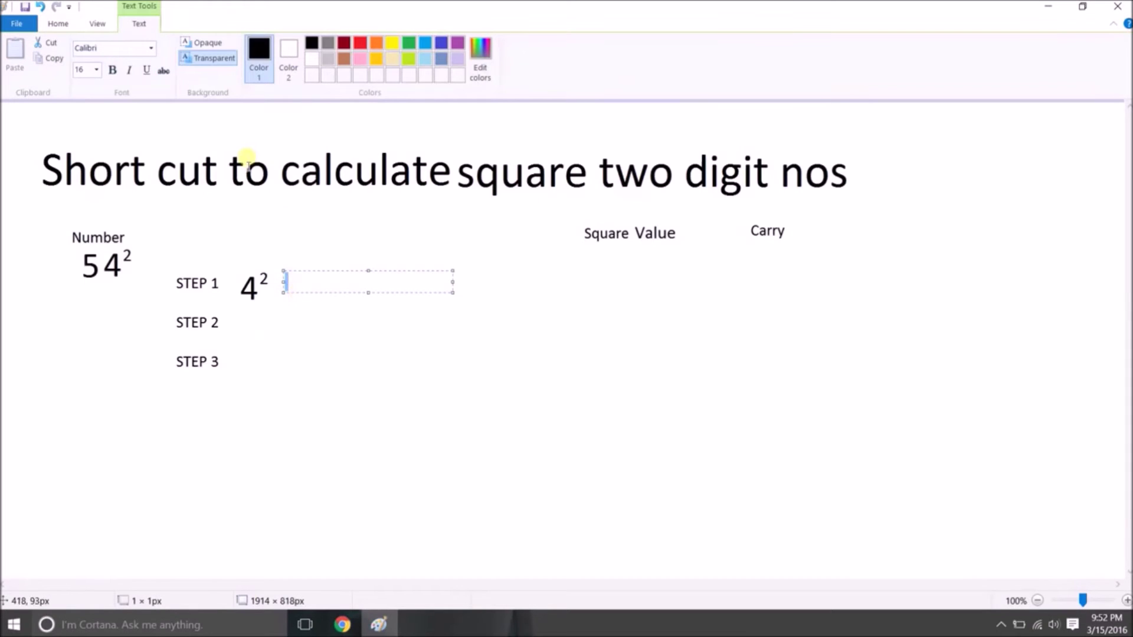
pyautogui.write('=')
pyautogui.write('19')
pyautogui.press('BackSpace')
pyautogui.write('6')
# Step: Enter 6 under Square Value and the carry 1 under Carry
pyautogui.click(644, 276)
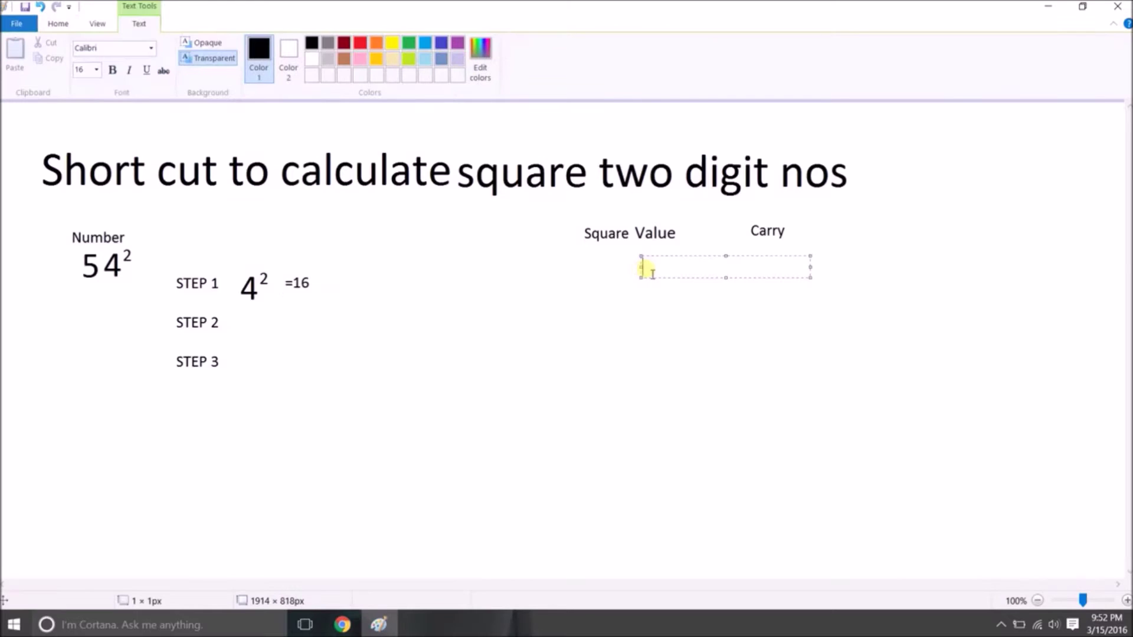
pyautogui.write('6')
pyautogui.click(778, 266)
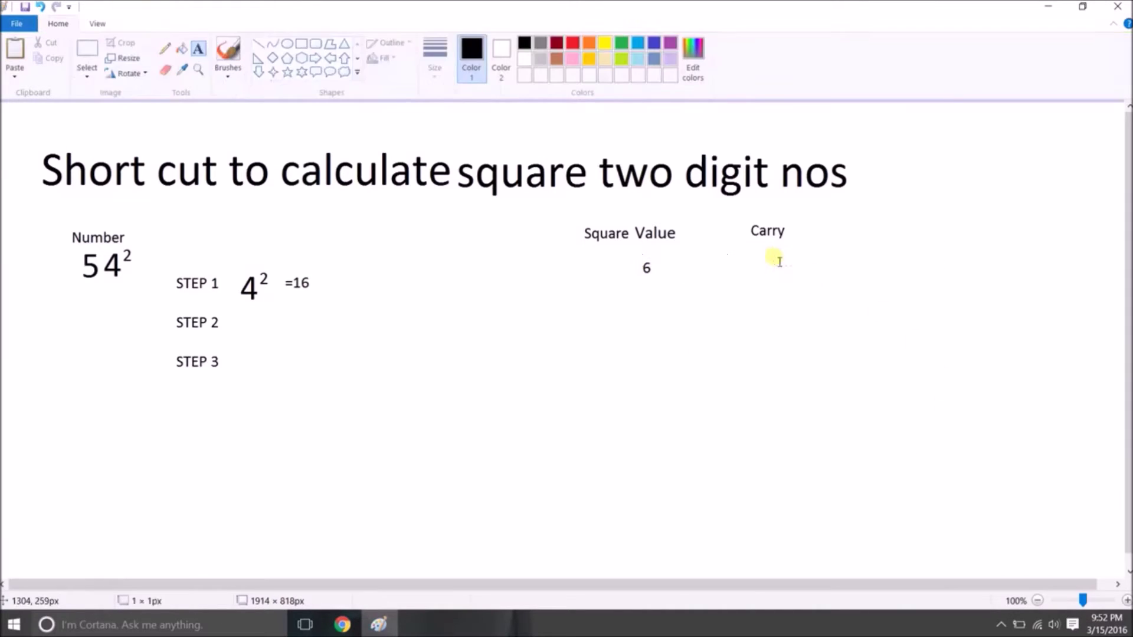
pyautogui.click(778, 265)
pyautogui.write('1')
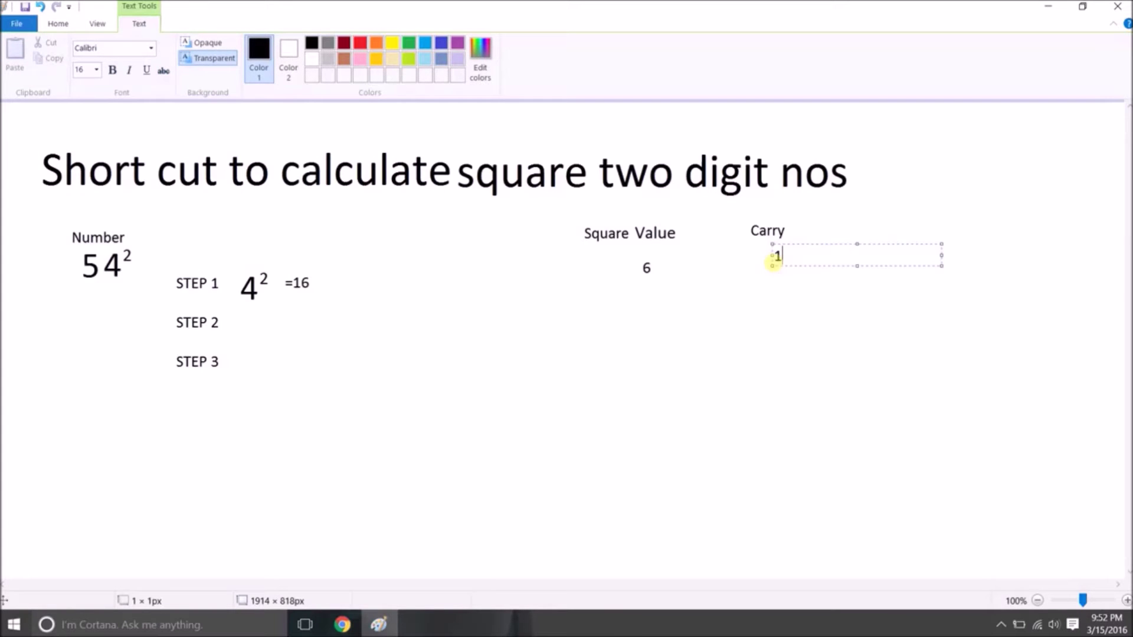
pyautogui.click(646, 509)
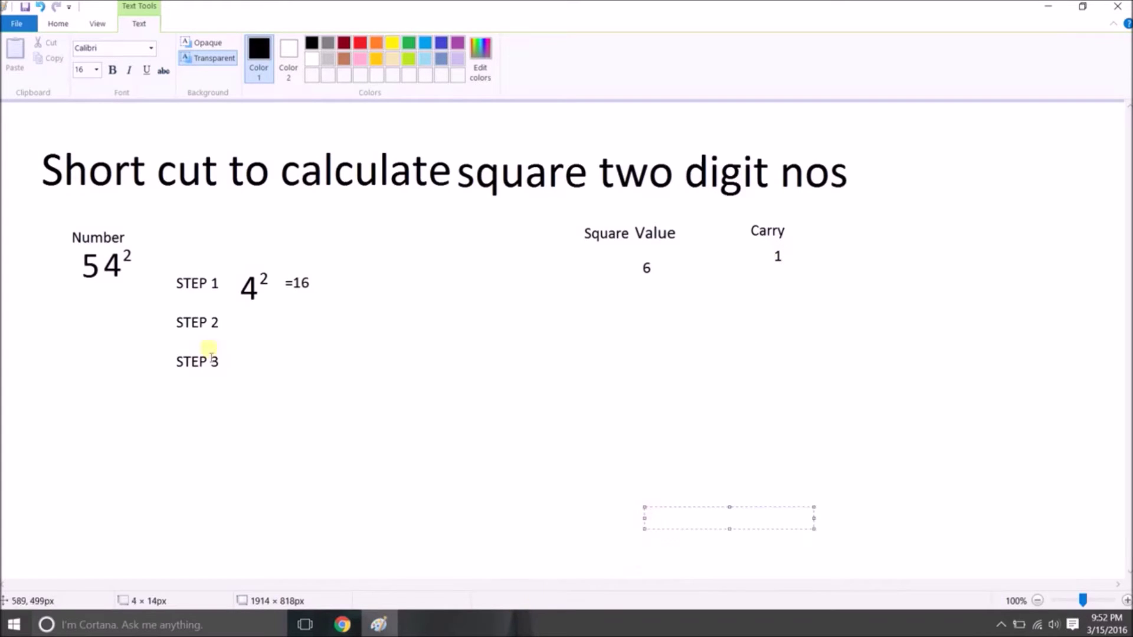
pyautogui.click(227, 331)
pyautogui.write('54')
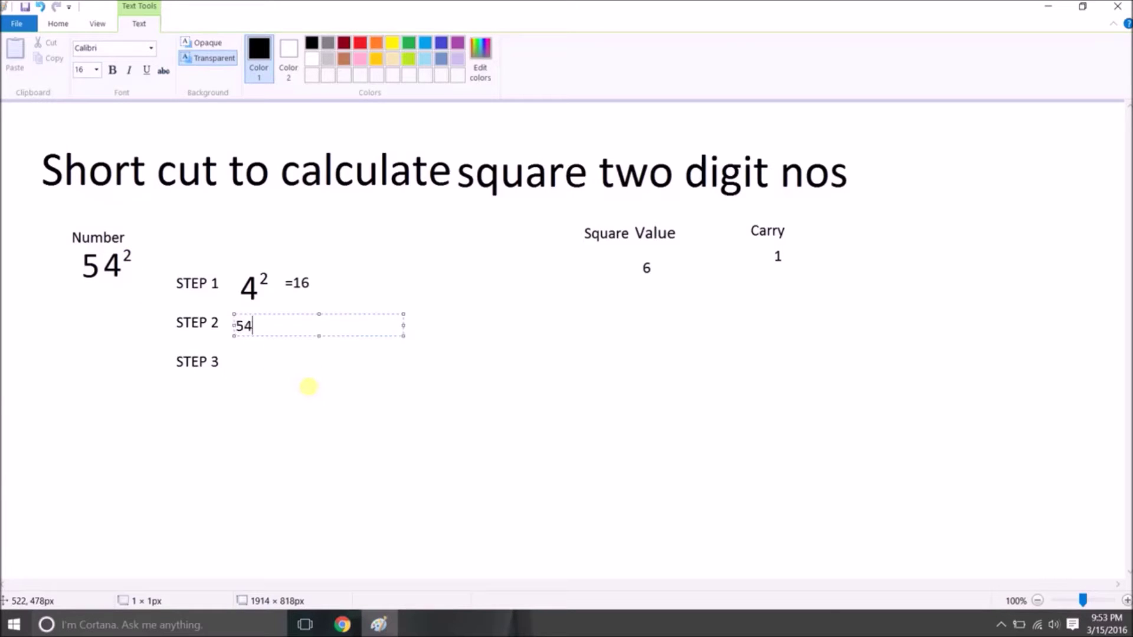
# Step: Write '5*4*2=40; 40+1=41 (1 is previous carry' beside STEP 2, fixing two typos
pyautogui.press('BackSpace')
pyautogui.write('*')
pyautogui.write('4*')
pyautogui.write('2=')
pyautogui.write('4')
pyautogui.write('0')
pyautogui.write(';')
pyautogui.write('40')
pyautogui.write('+')
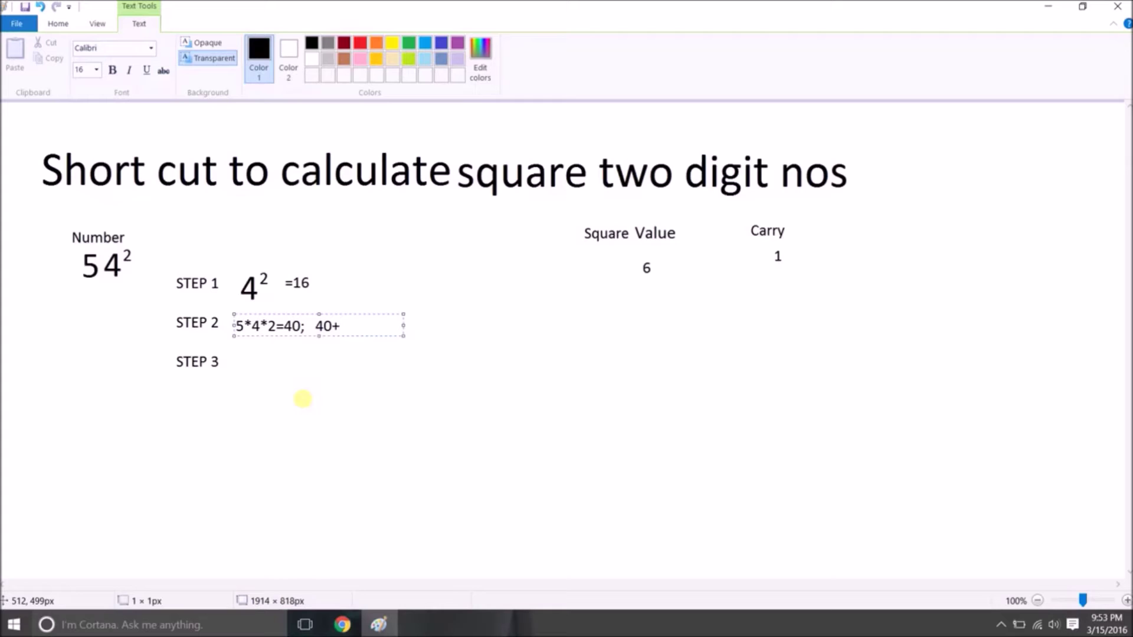
pyautogui.write('1')
pyautogui.write('=41 ')
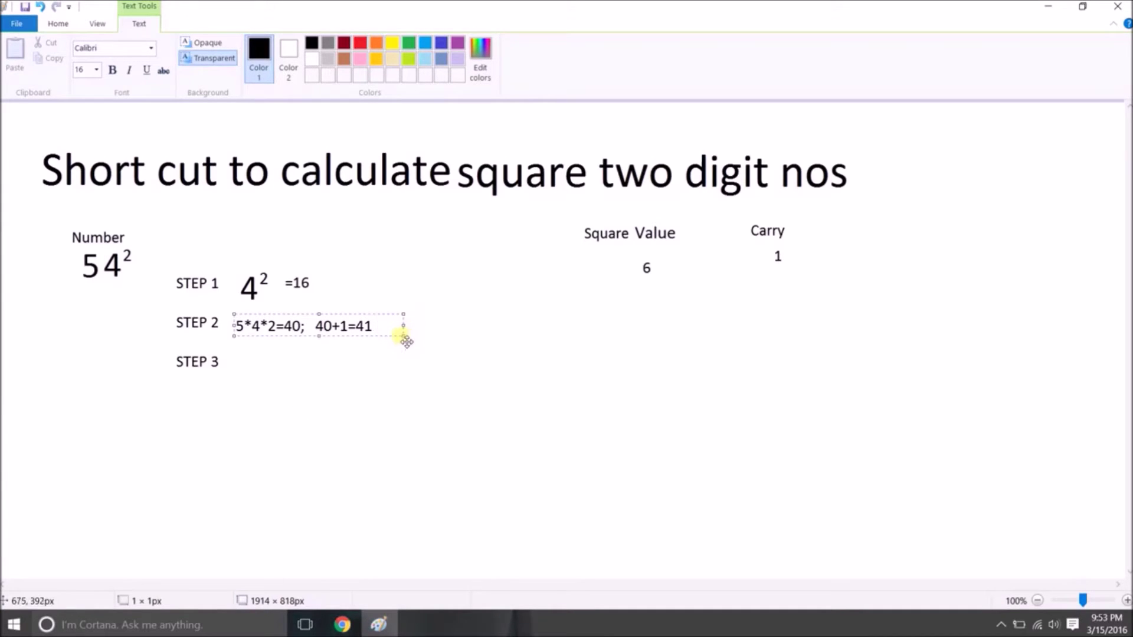
pyautogui.write('(')
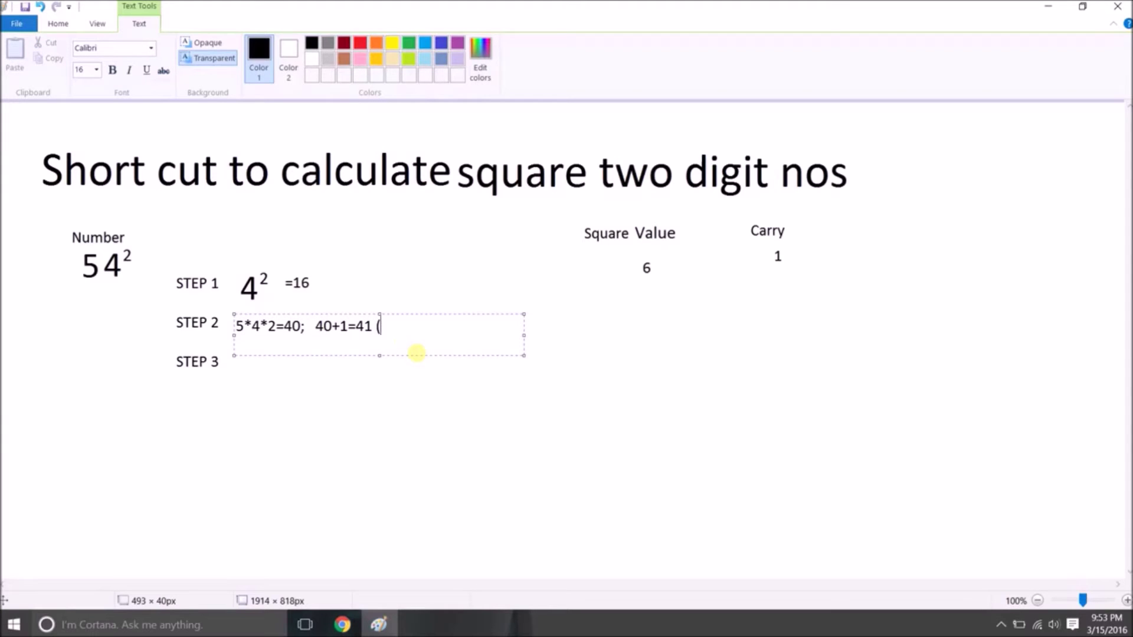
pyautogui.write('1')
pyautogui.write(' i')
pyautogui.write('s ')
pyautogui.write('pre')
pyautogui.write('viou')
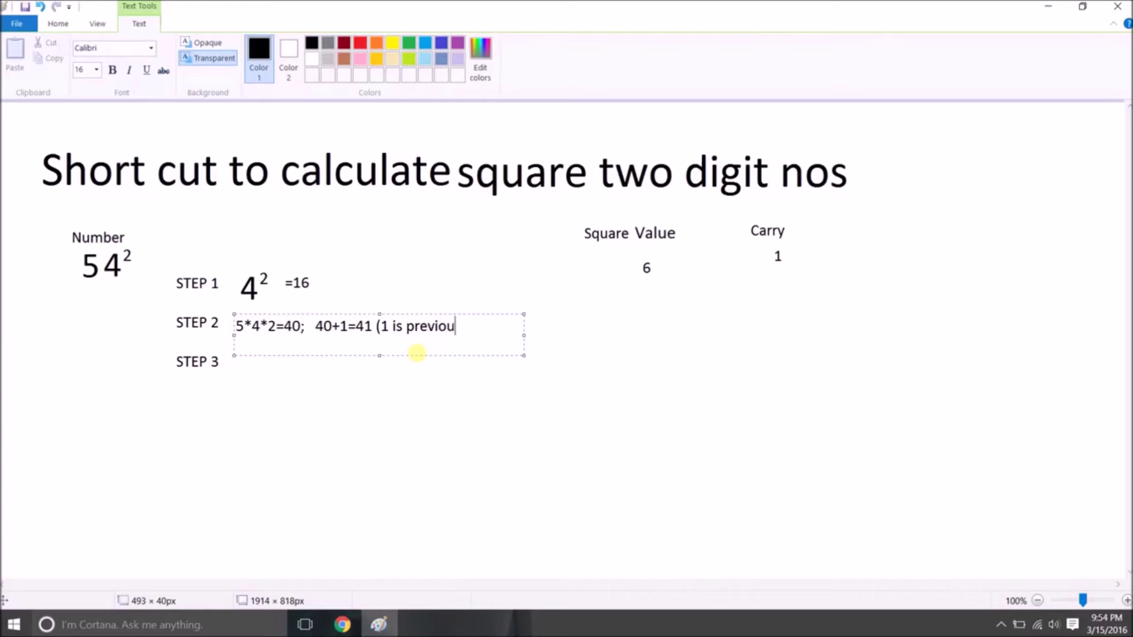
pyautogui.write('s cay')
pyautogui.write('y')
pyautogui.press('BackSpace')
pyautogui.press('BackSpace')
pyautogui.write('rry')
pyautogui.write(')')
# Step: Finish the STEP 2 line and write 16 below the 6 under Square Value
pyautogui.click(564, 358)
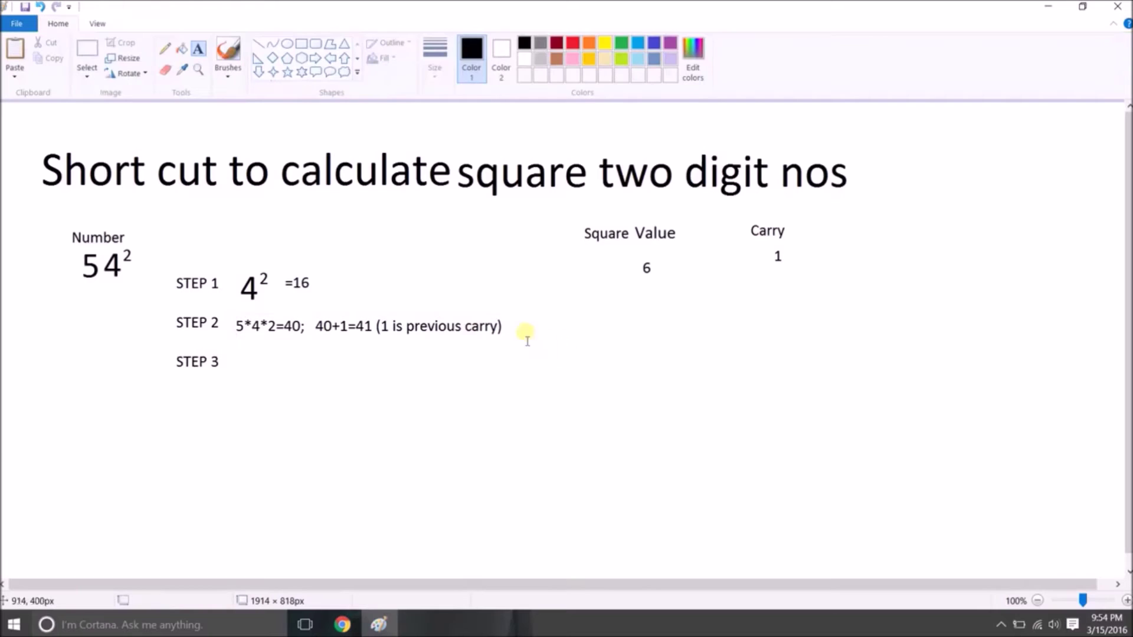
pyautogui.click(648, 285)
pyautogui.click(640, 293)
pyautogui.click(635, 278)
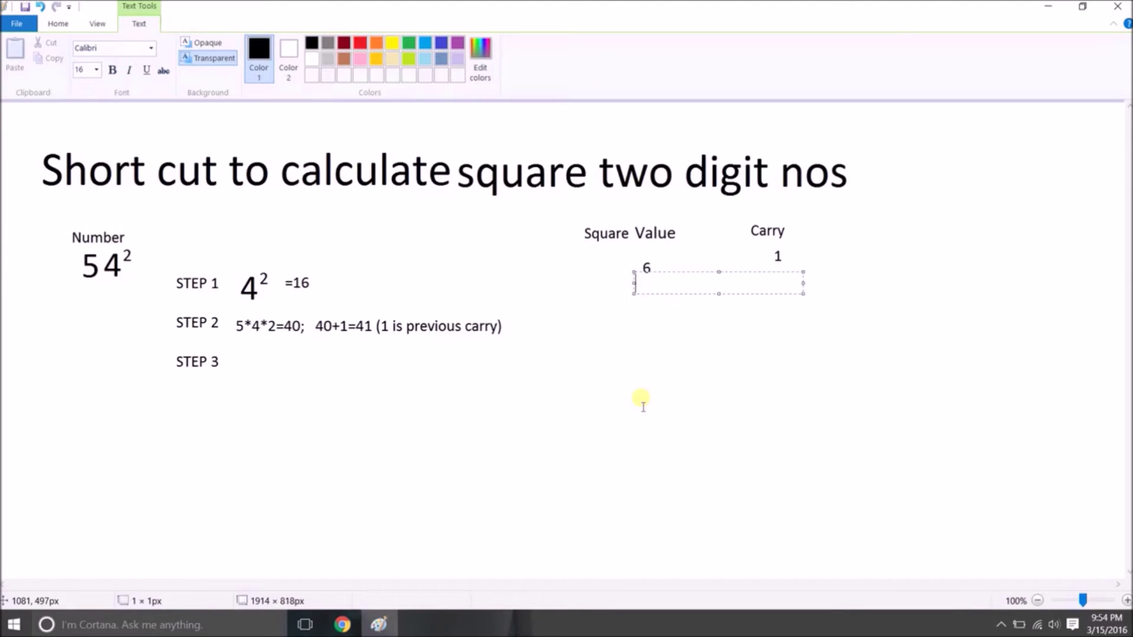
pyautogui.write('1')
pyautogui.write('6')
pyautogui.click(670, 354)
# Step: Write 4 below the carry 1 in the Carry column
pyautogui.click(780, 275)
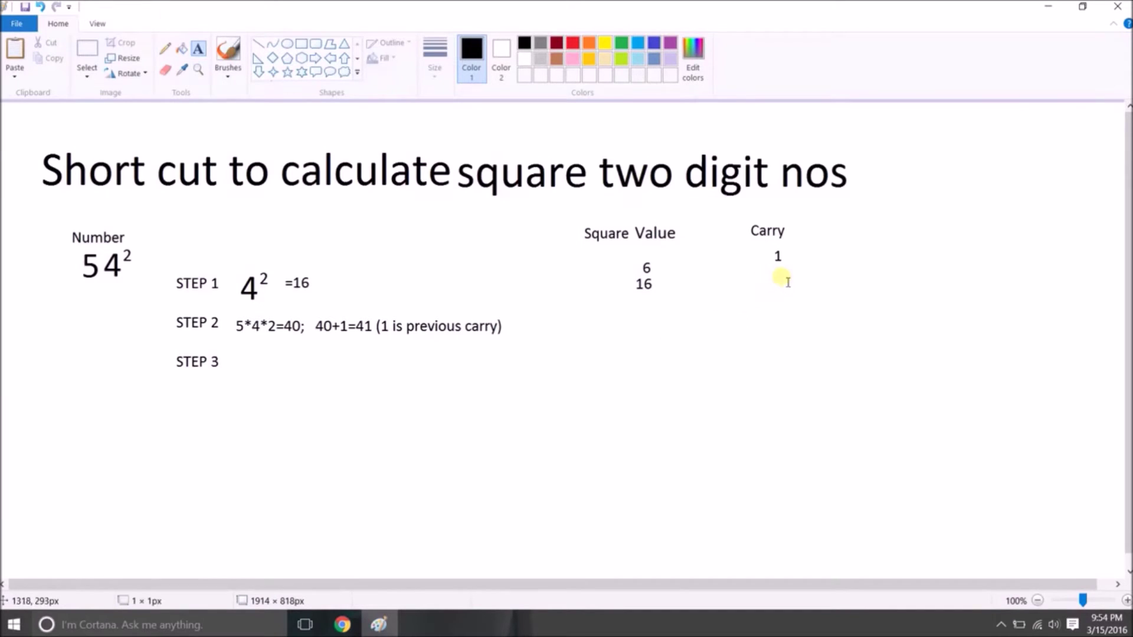
pyautogui.click(772, 285)
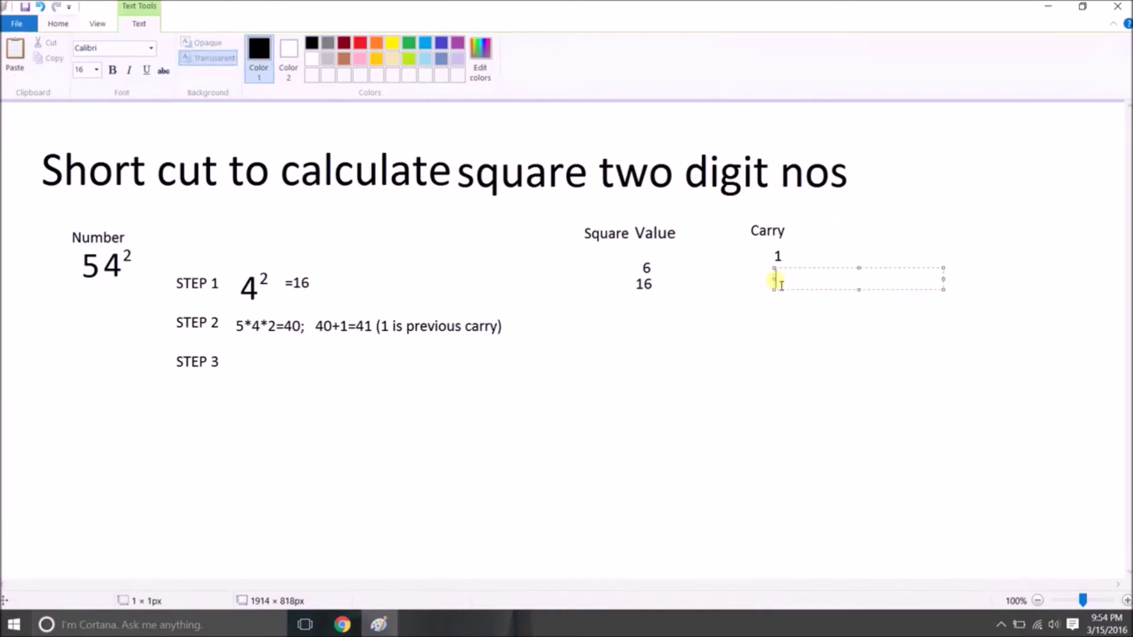
pyautogui.write('4')
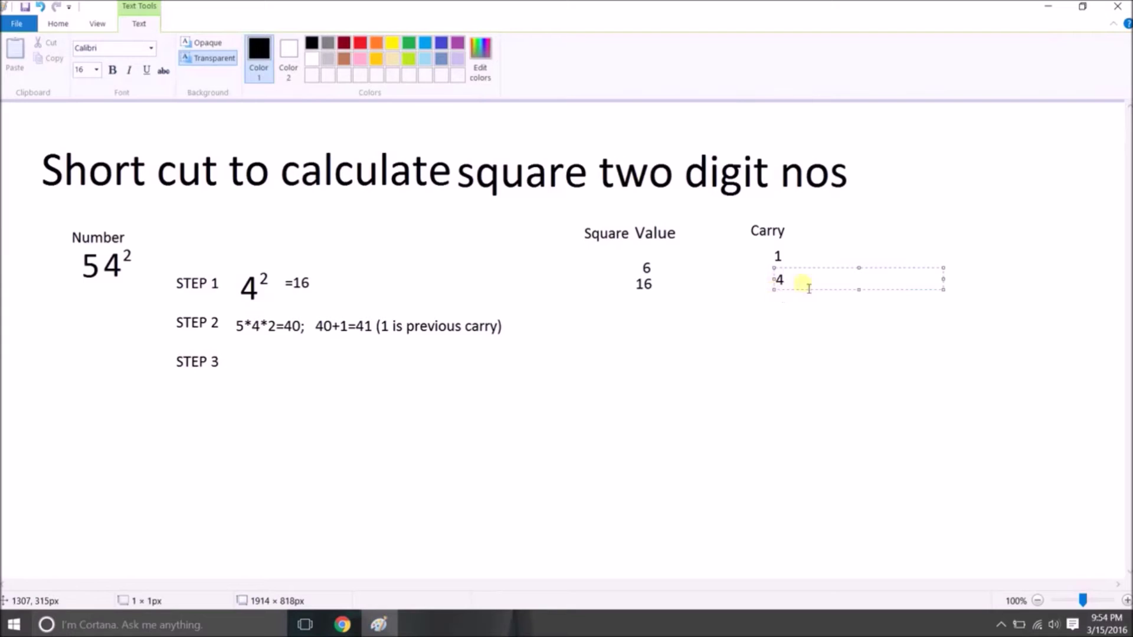
pyautogui.click(637, 374)
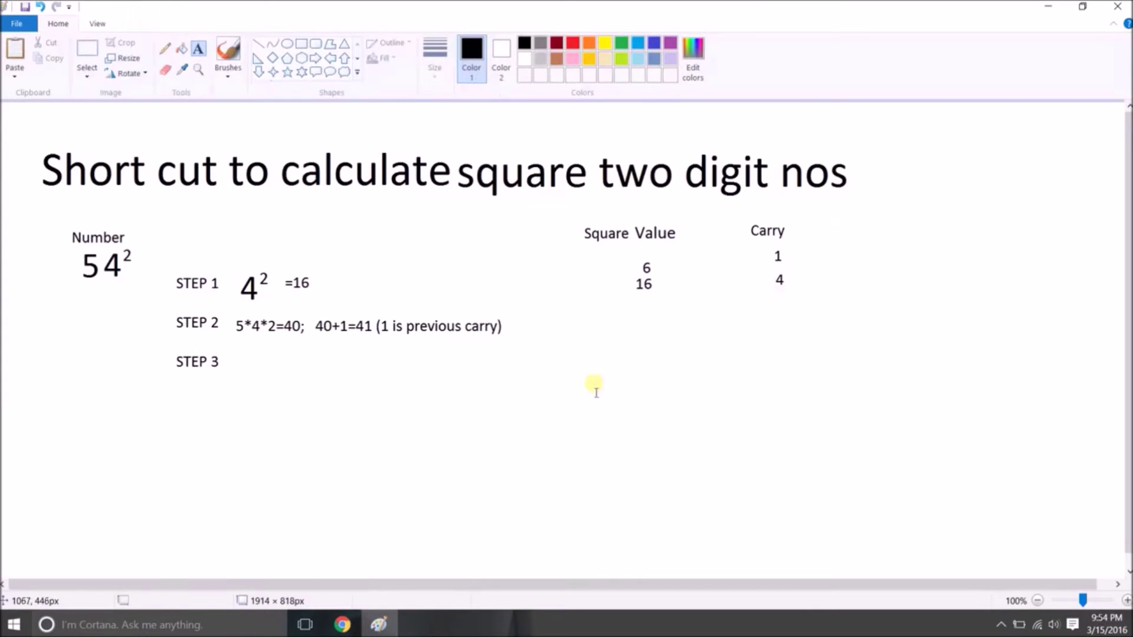
# Step: Discard the empty text entry and position the big 5² beside STEP 3
pyautogui.click(234, 363)
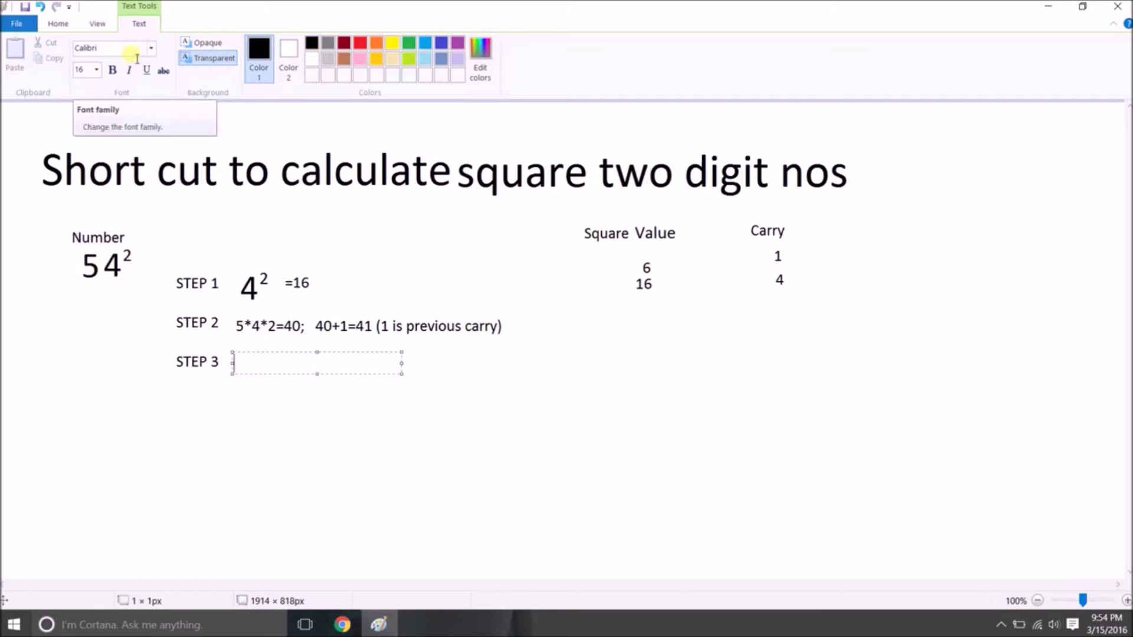
pyautogui.click(58, 24)
pyautogui.click(88, 52)
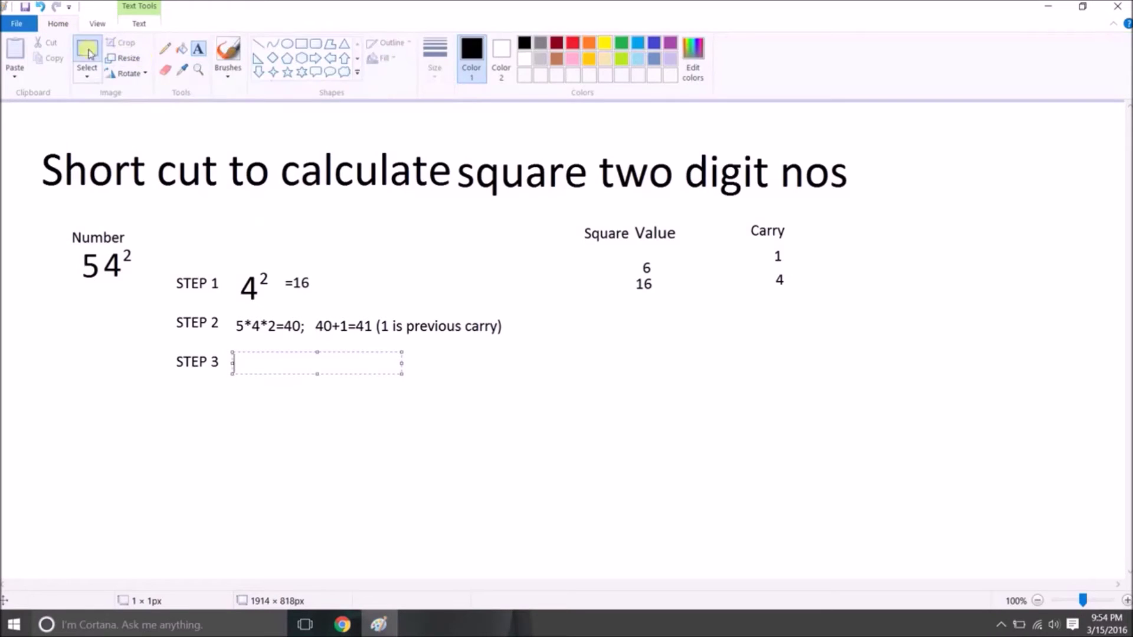
pyautogui.moveTo(79, 249)
pyautogui.mouseDown()
pyautogui.moveTo(103, 302)
pyautogui.moveTo(112, 298)
pyautogui.mouseUp()
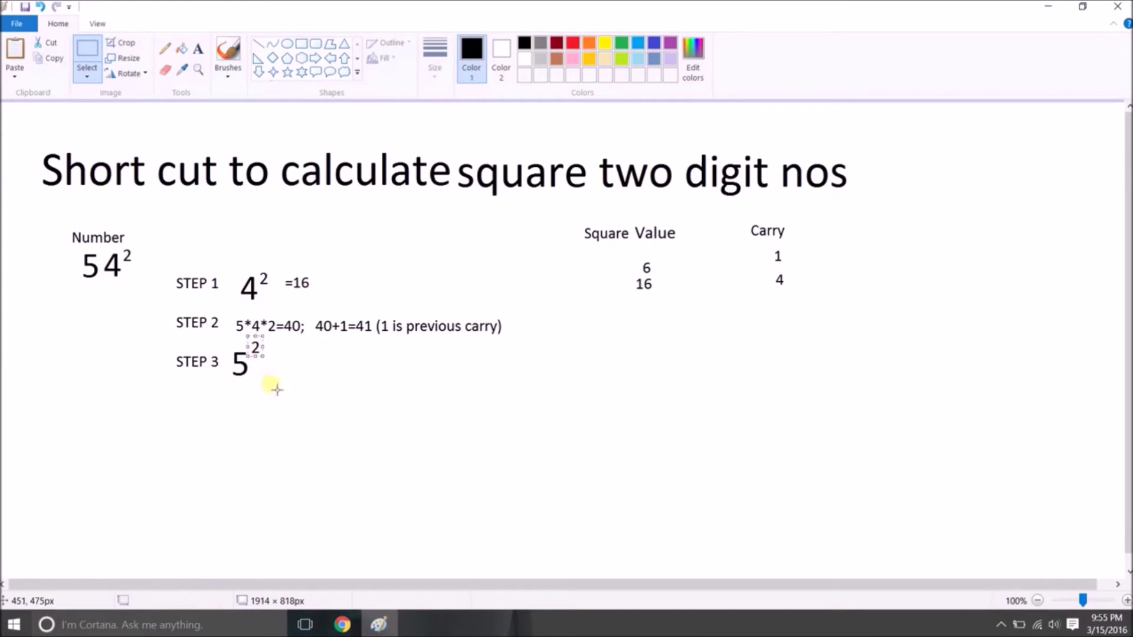
pyautogui.click(197, 49)
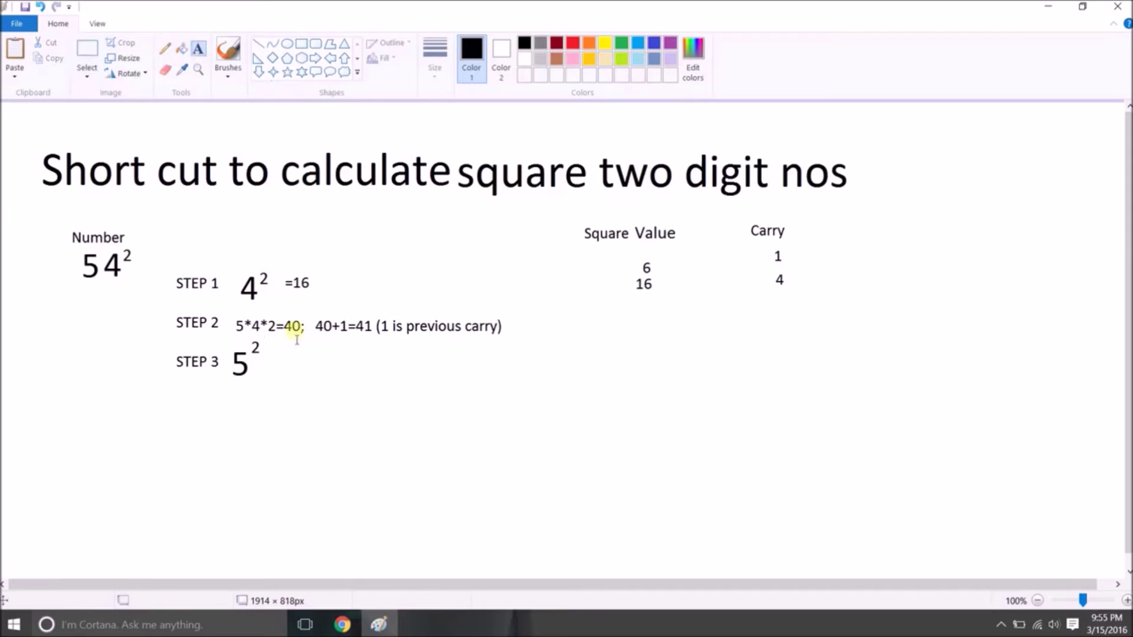
# Step: Write '=25; 25+4=29 (4 is previous carry)' after 5² for STEP 3
pyautogui.click(279, 374)
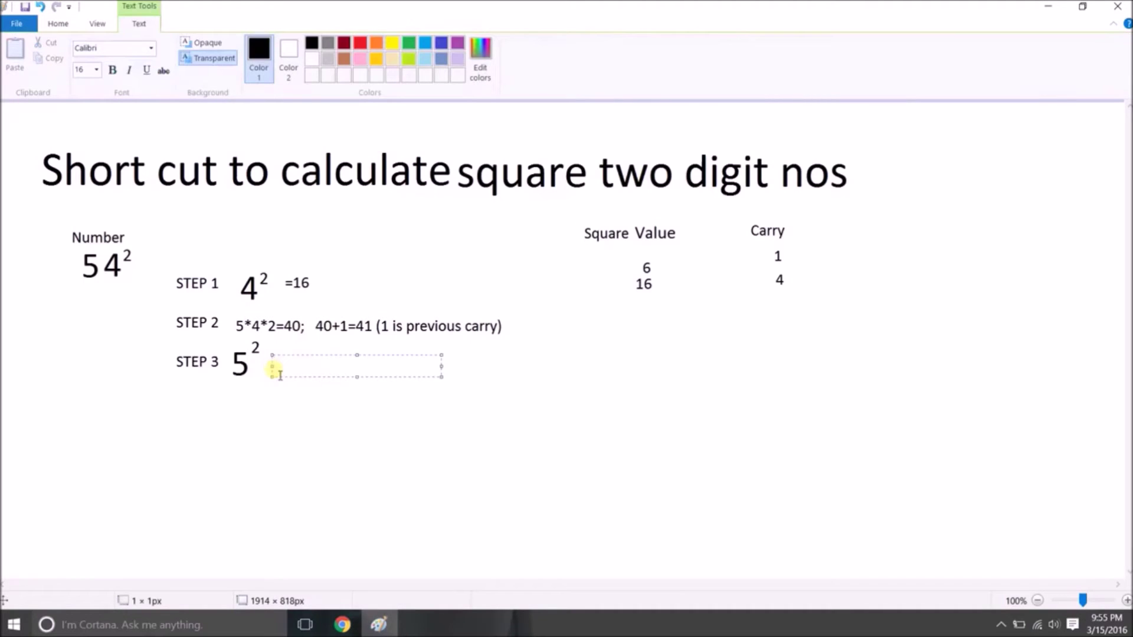
pyautogui.write('=')
pyautogui.write('25;')
pyautogui.moveTo(310, 358); pyautogui.dragTo(532, 393)
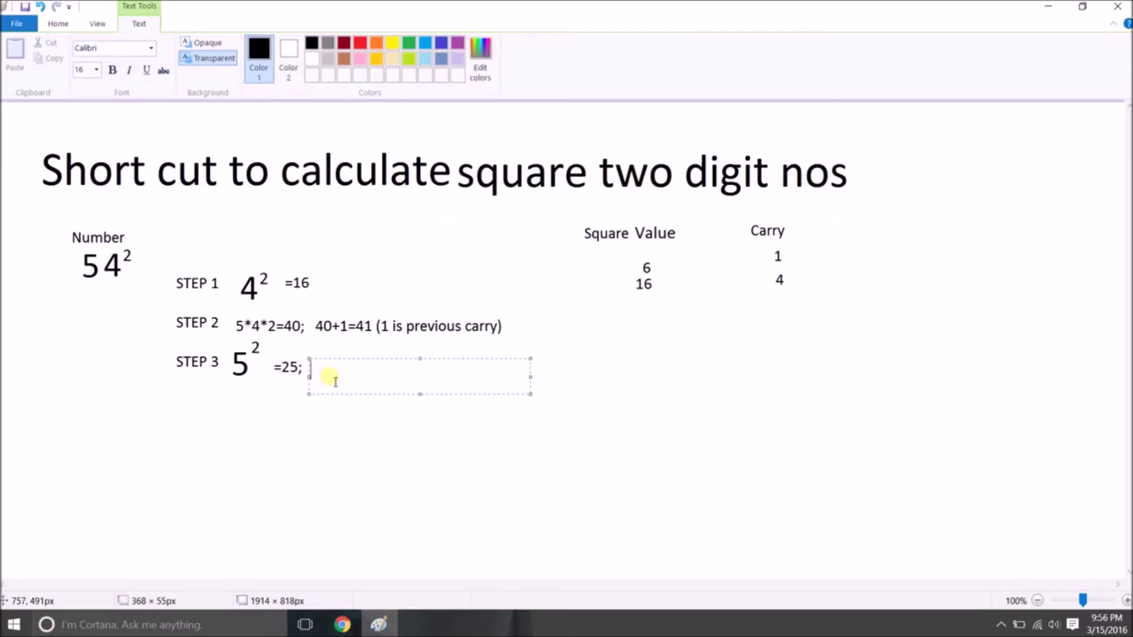
pyautogui.write('25')
pyautogui.write('+')
pyautogui.write('4=2')
pyautogui.write('9')
pyautogui.write(' (')
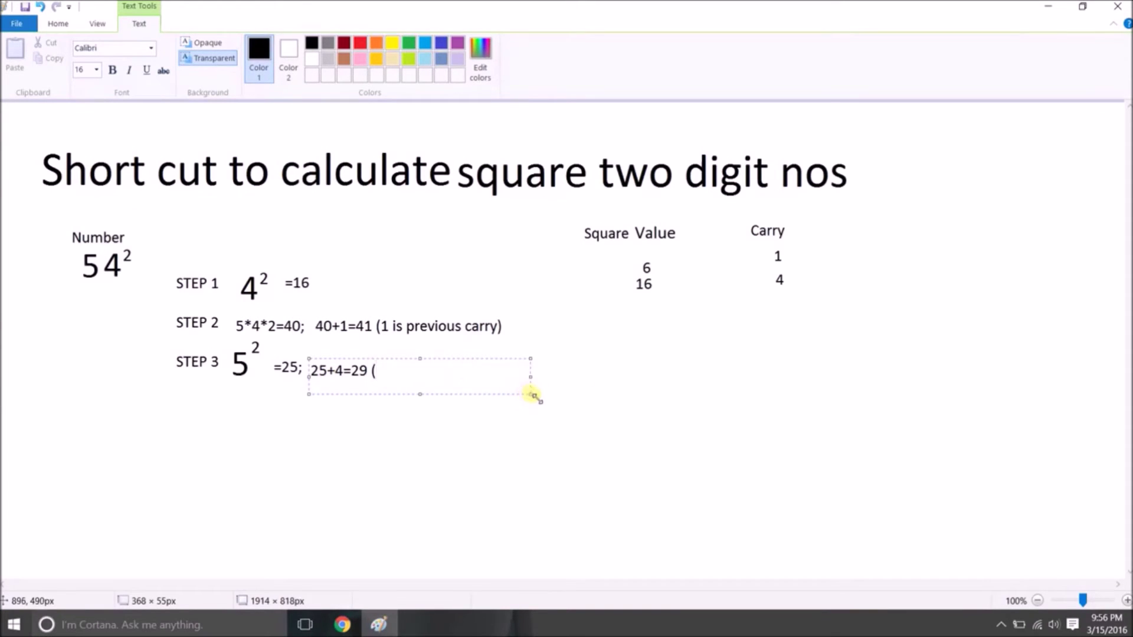
pyautogui.moveTo(534, 396); pyautogui.dragTo(635, 399)
pyautogui.write('4')
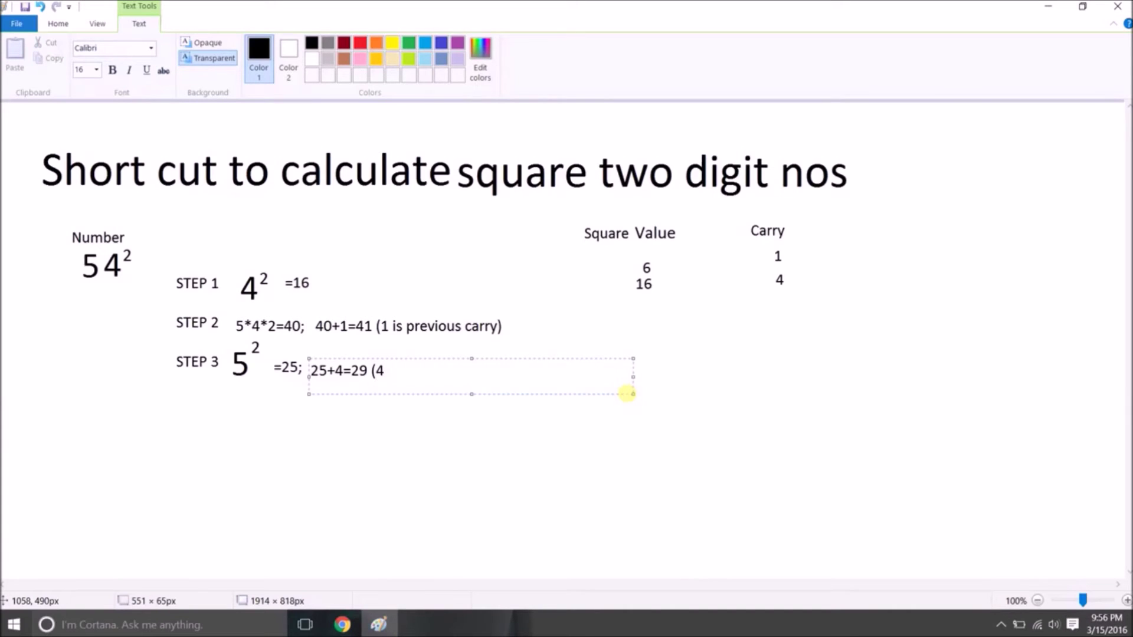
pyautogui.write(' is ')
pyautogui.write('pre')
pyautogui.write('vious')
pyautogui.write(' carr')
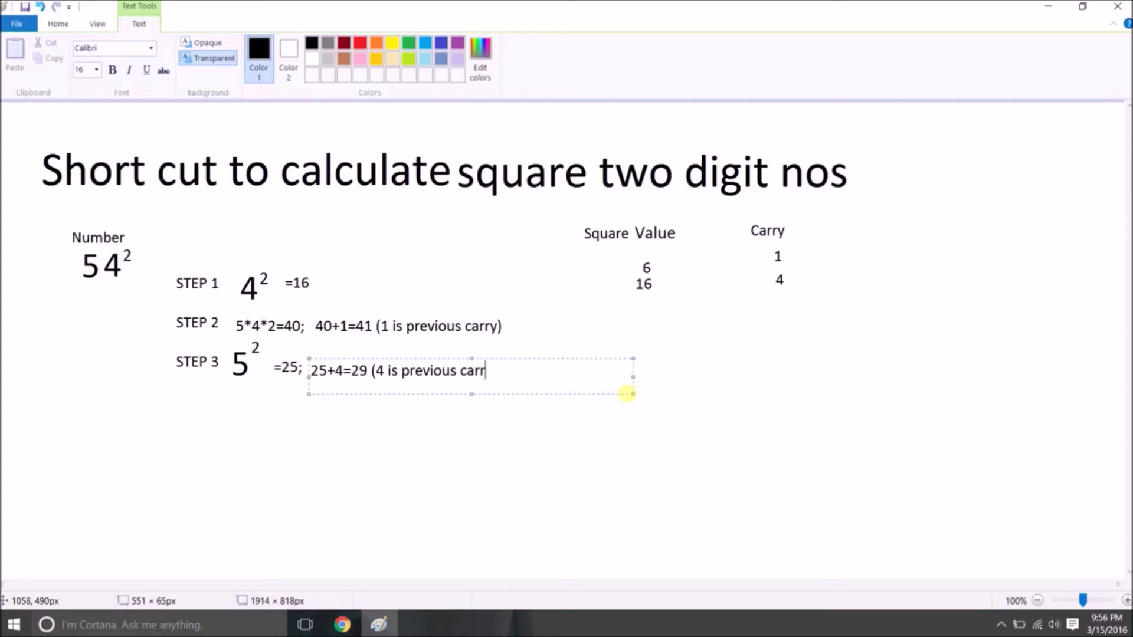
pyautogui.write('y')
pyautogui.click(716, 450)
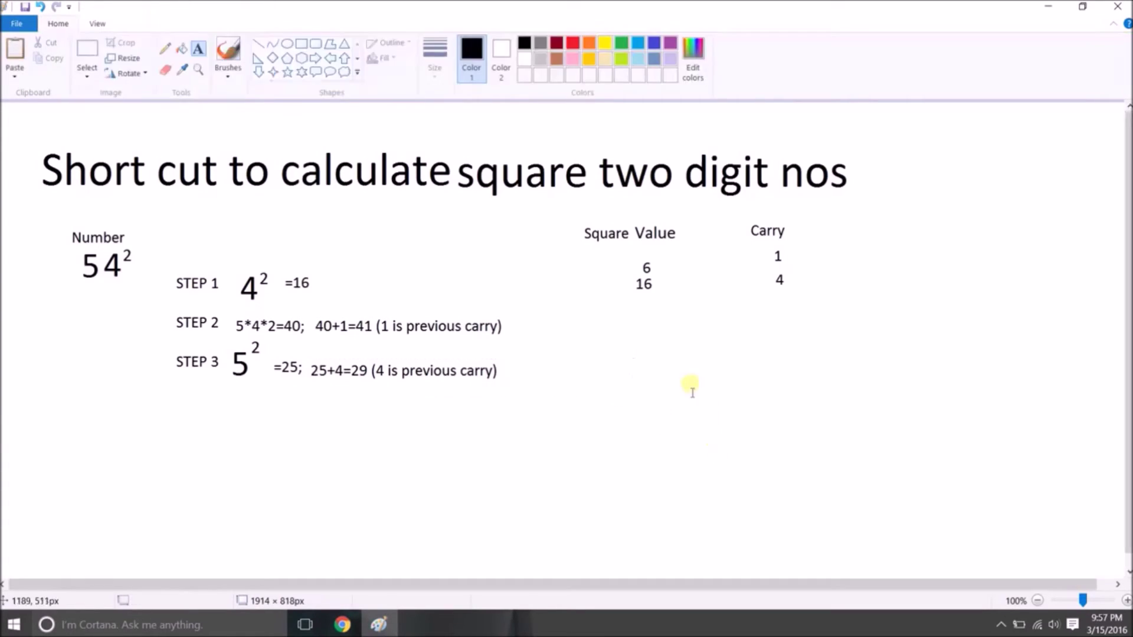
# Step: Type 2916 in a new text box below the 16 under Square Value
pyautogui.click(635, 306)
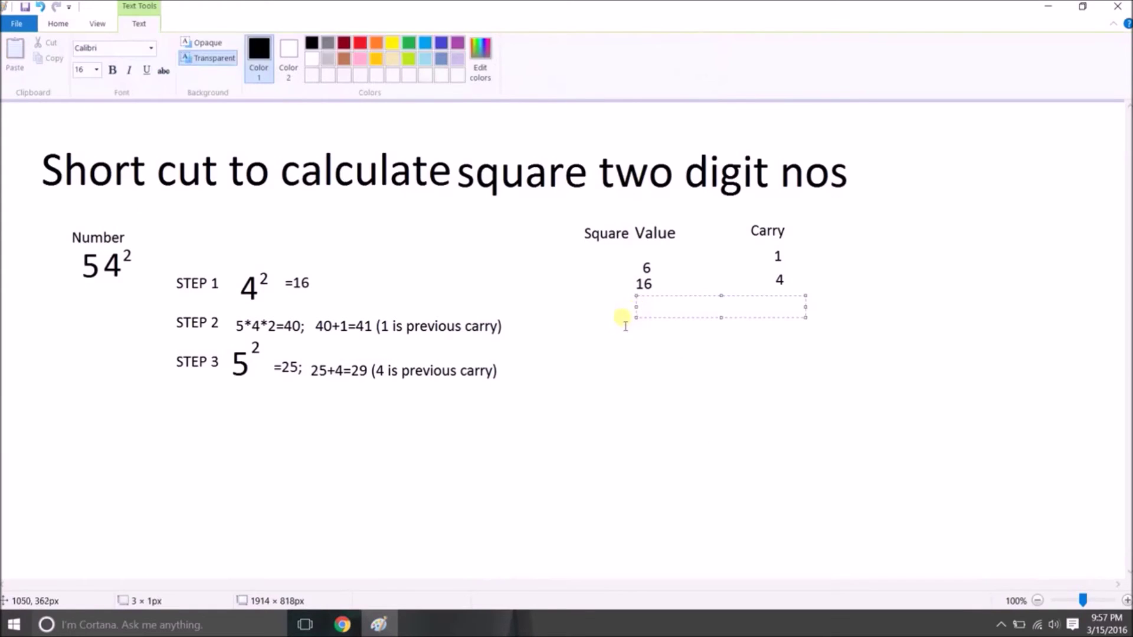
pyautogui.click(620, 299)
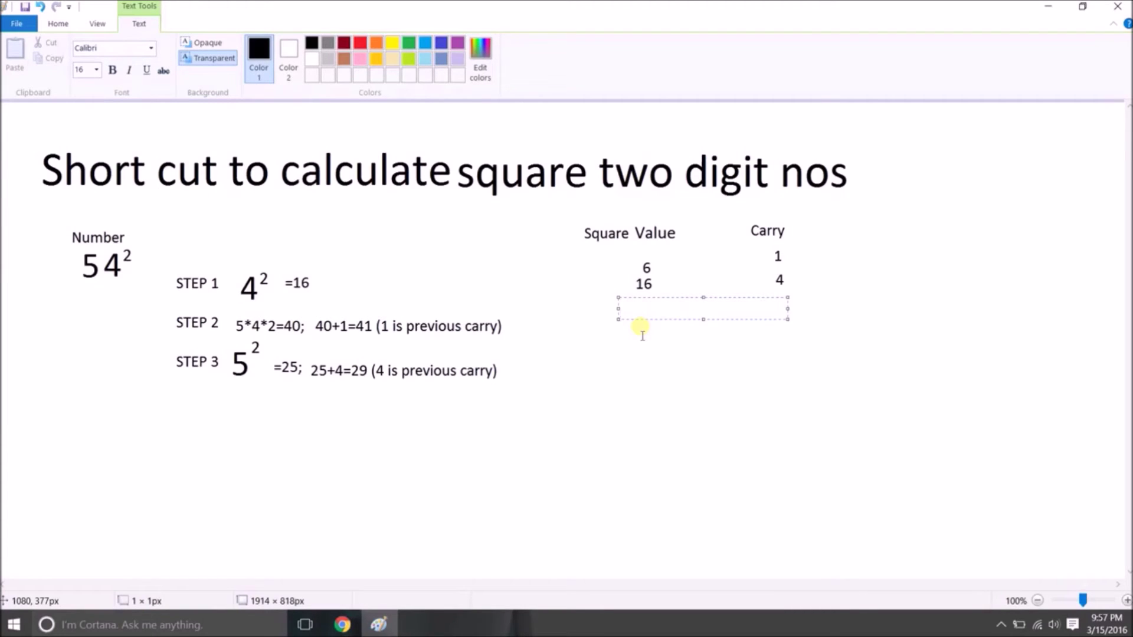
pyautogui.write('16')
pyautogui.hotkey('shift', 'Left')
pyautogui.write('29')
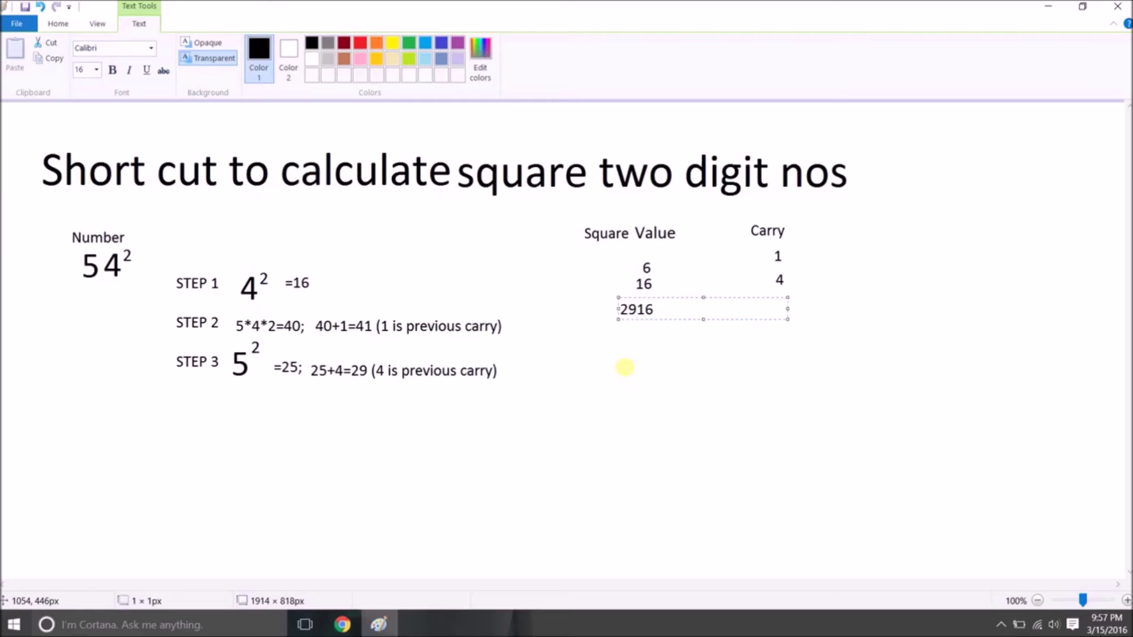
pyautogui.click(661, 430)
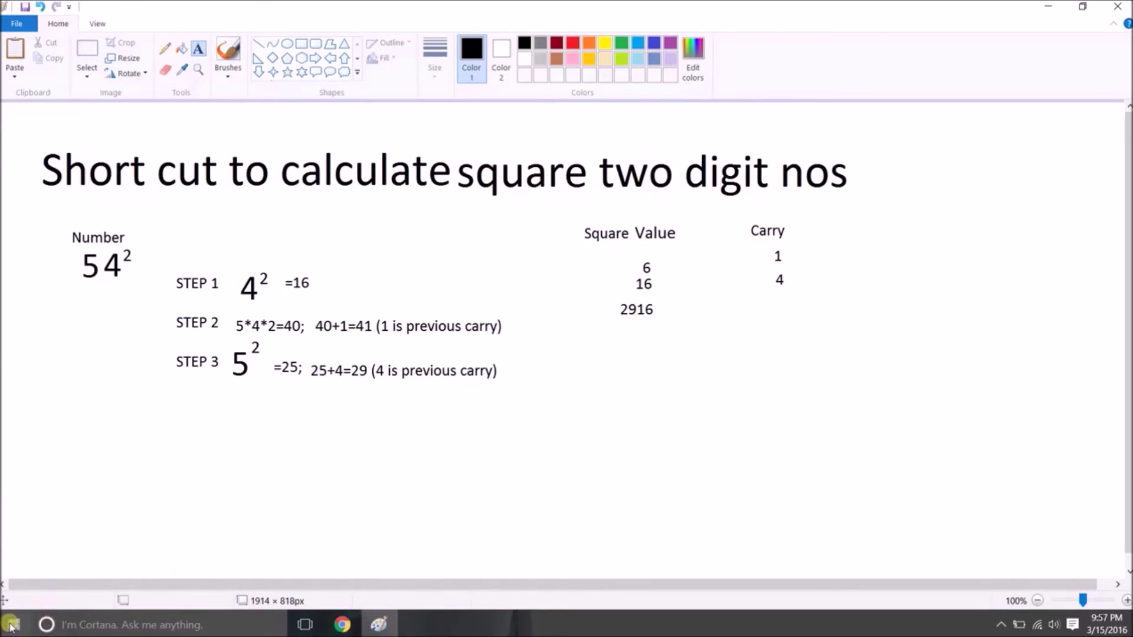
# Step: Launch Windows Calculator from the Start search
pyautogui.press('super')
pyautogui.click(46, 624)
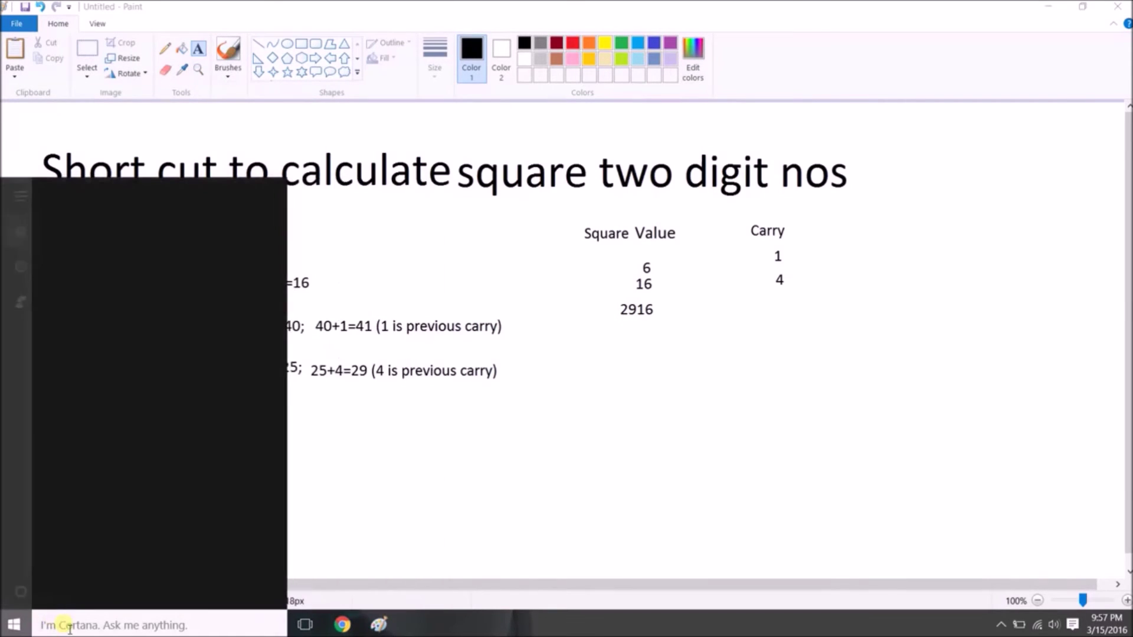
pyautogui.write('cal')
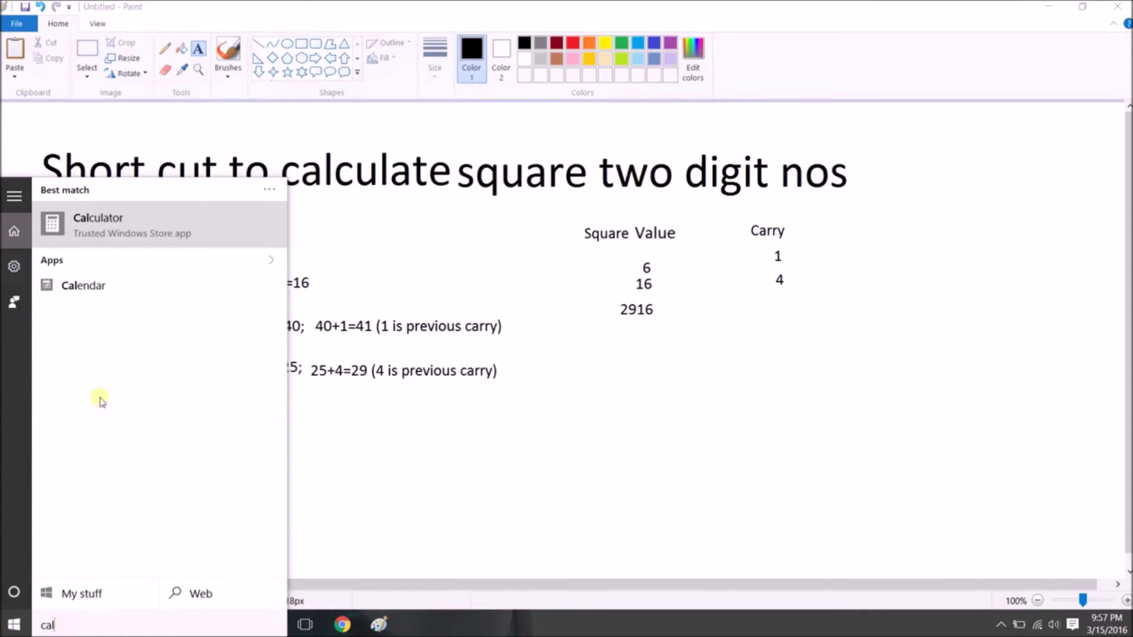
pyautogui.click(152, 229)
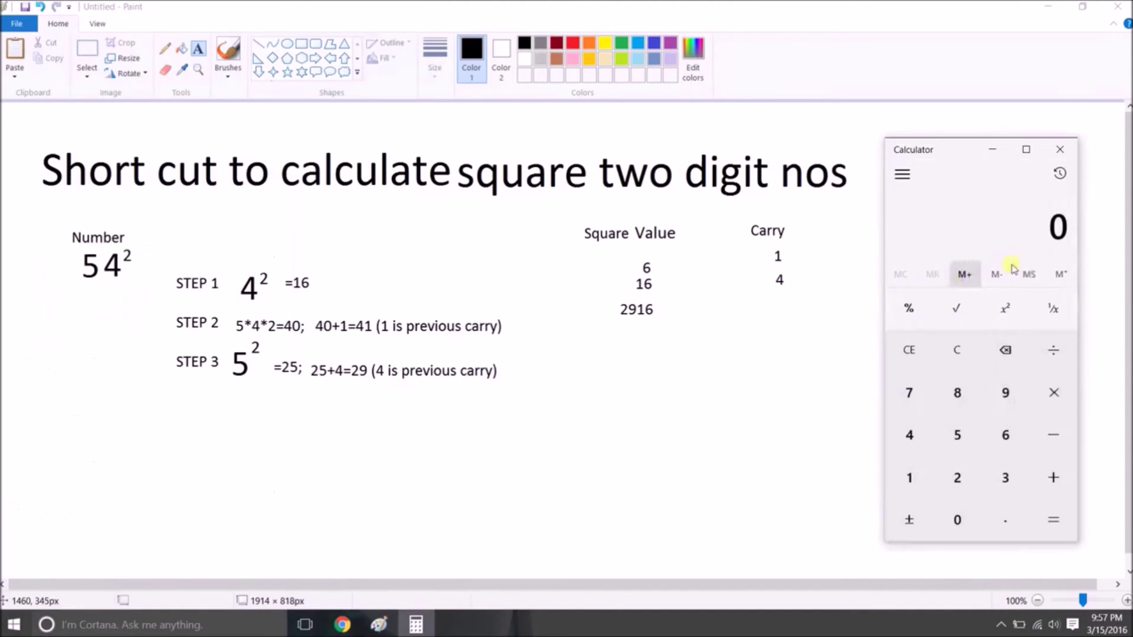
# Step: Compute 54 × 54 in Calculator, giving 2,916
pyautogui.click(957, 440)
pyautogui.click(909, 435)
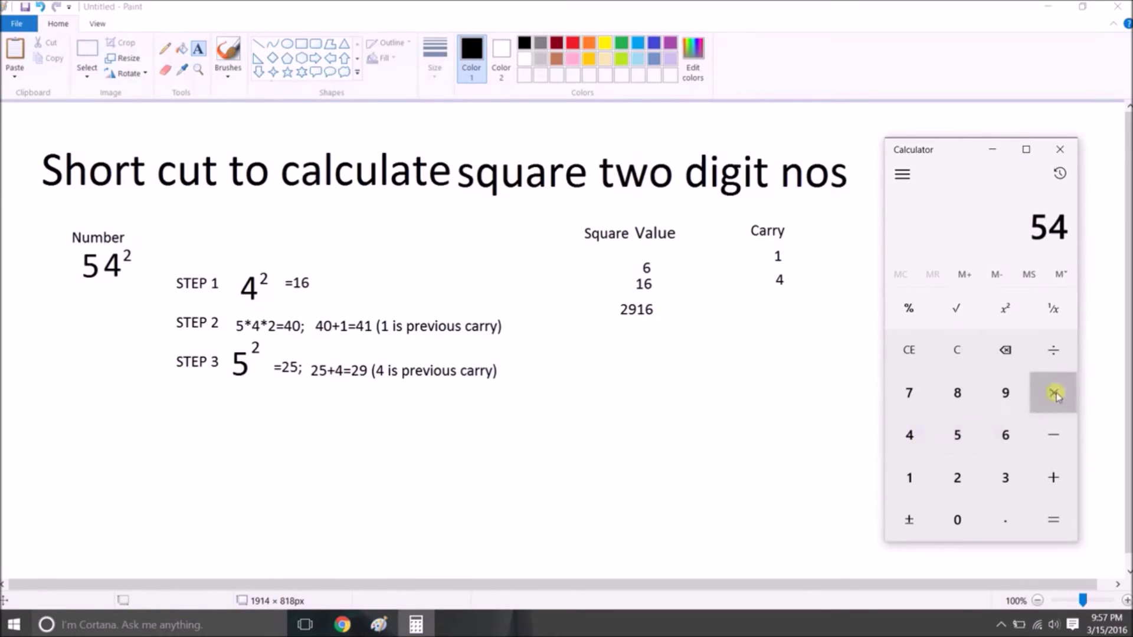
pyautogui.click(1054, 392)
pyautogui.click(966, 435)
pyautogui.click(903, 435)
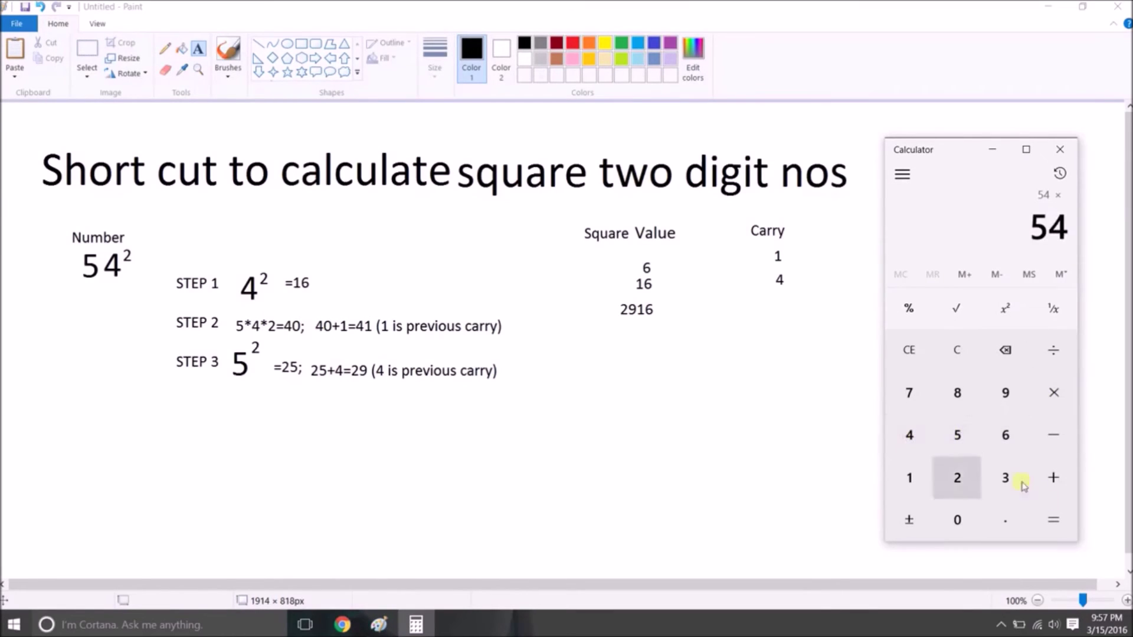
pyautogui.click(1048, 523)
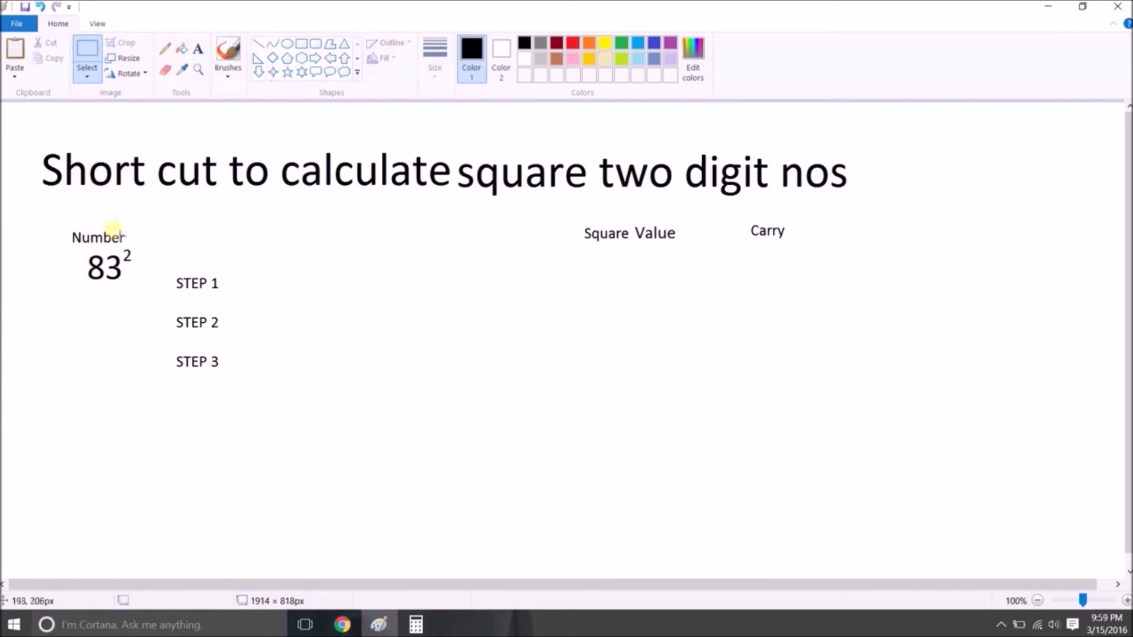
# Step: Copy 3² from 83² beside STEP 1 and write '=9' after it at size 16
pyautogui.moveTo(105, 247); pyautogui.dragTo(135, 295)
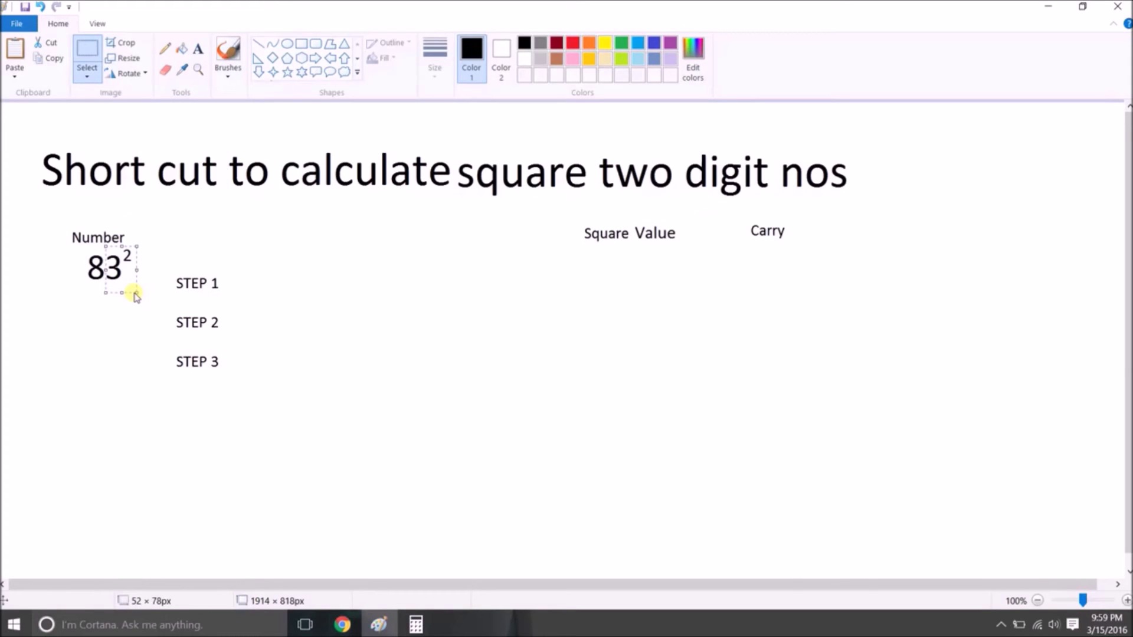
pyautogui.moveTo(135, 295); pyautogui.dragTo(267, 312)
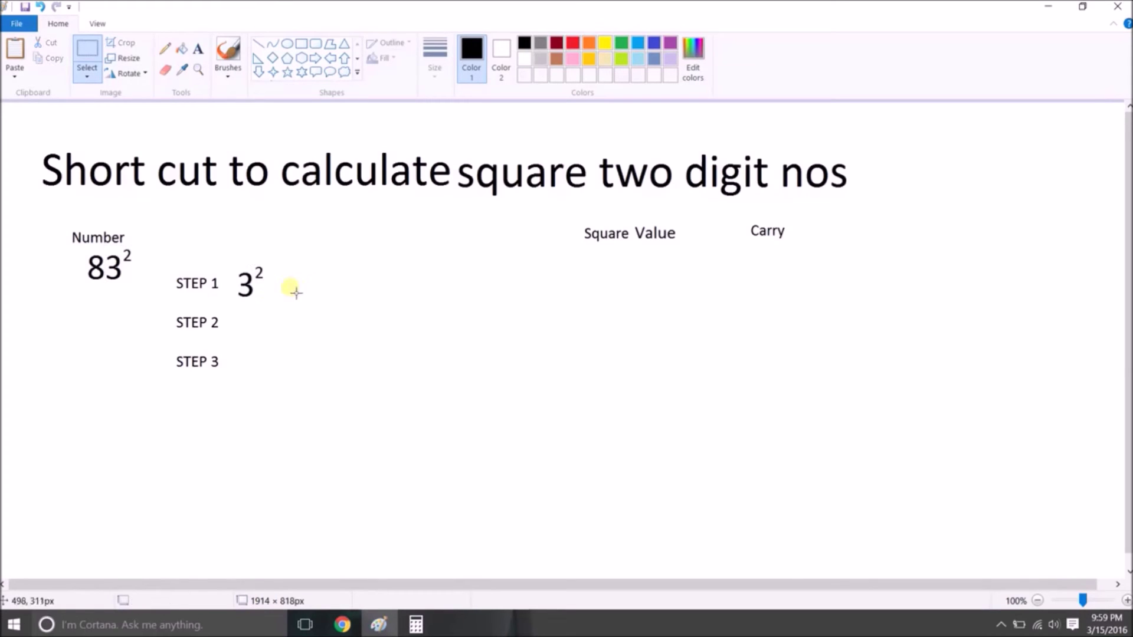
pyautogui.click(198, 50)
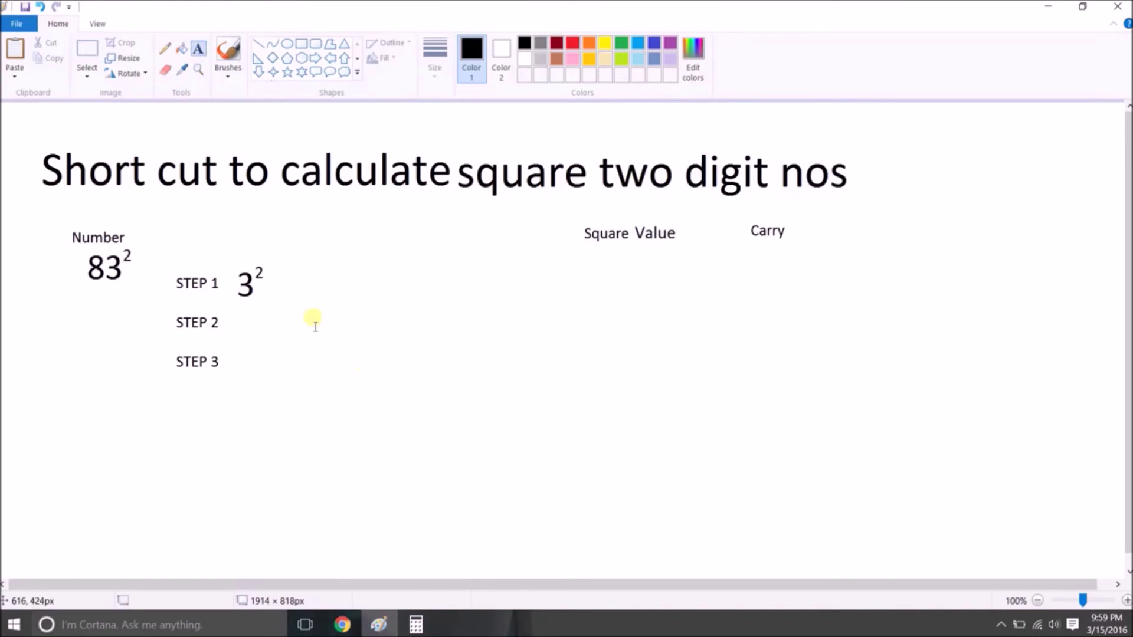
pyautogui.click(283, 276)
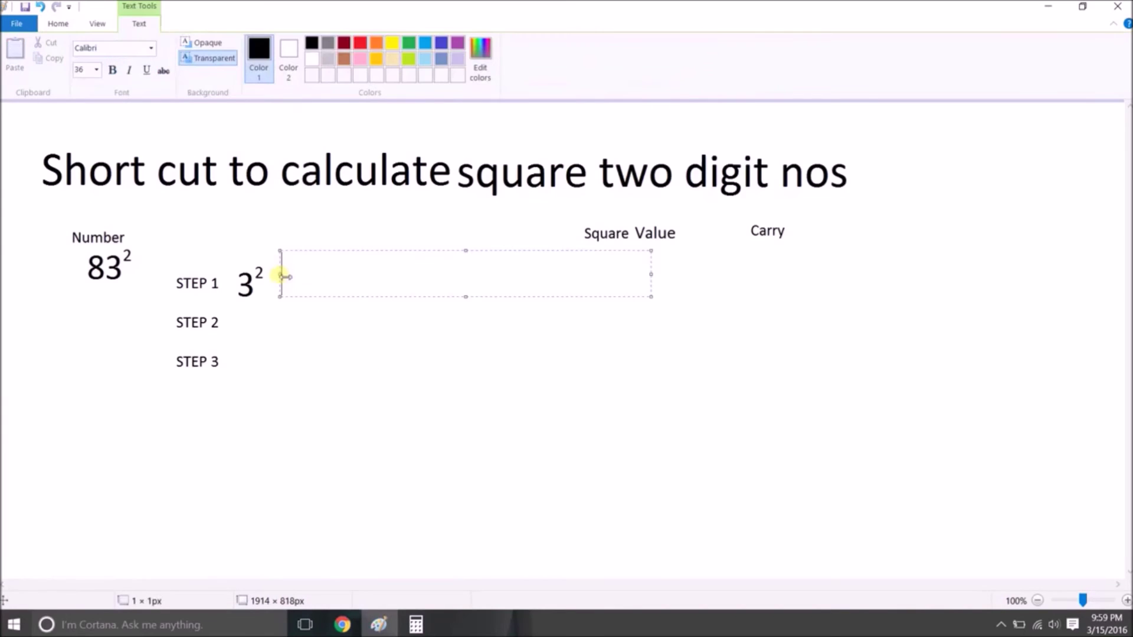
pyautogui.click(84, 69)
pyautogui.write('16')
pyautogui.press('Return')
pyautogui.write('=')
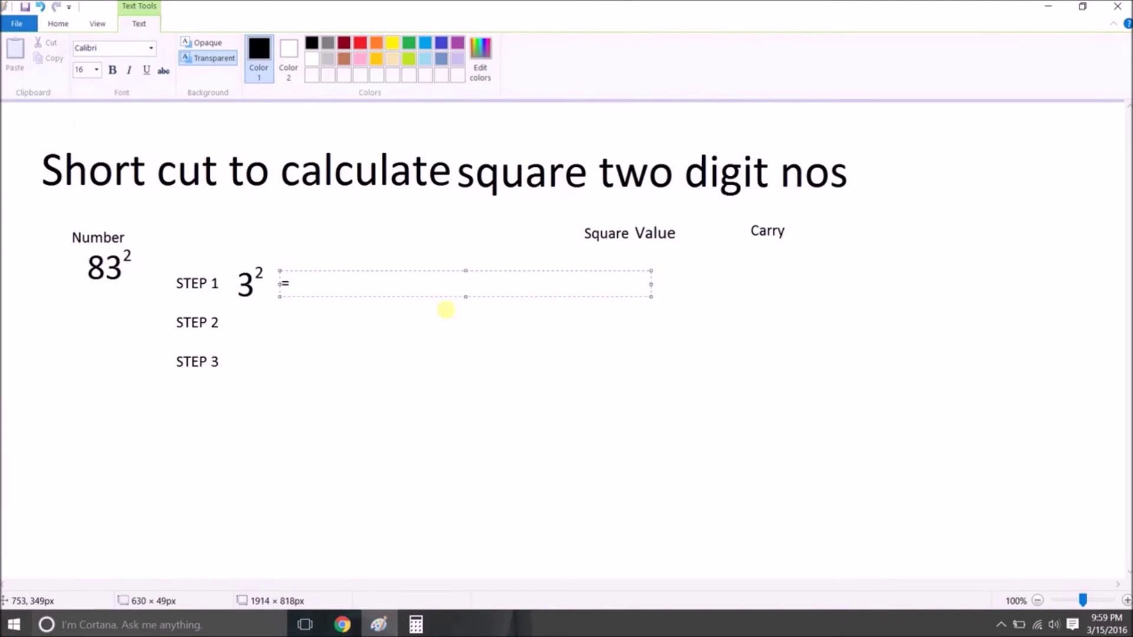
pyautogui.write('9')
pyautogui.click(611, 350)
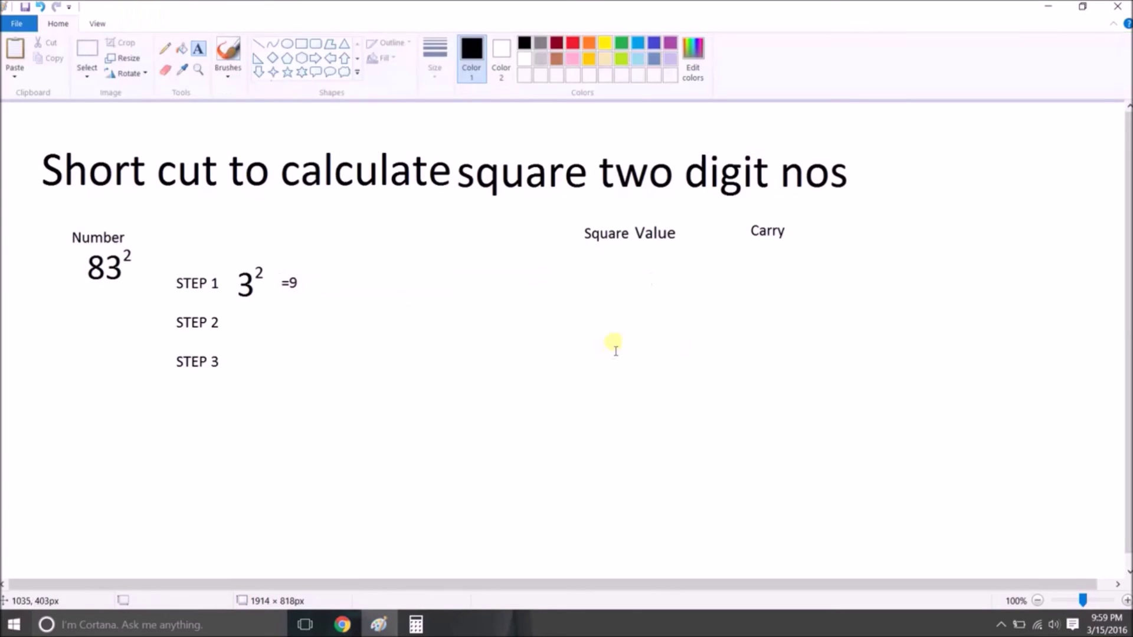
# Step: Enter 9 under the Square Value heading
pyautogui.click(639, 257)
pyautogui.write('9')
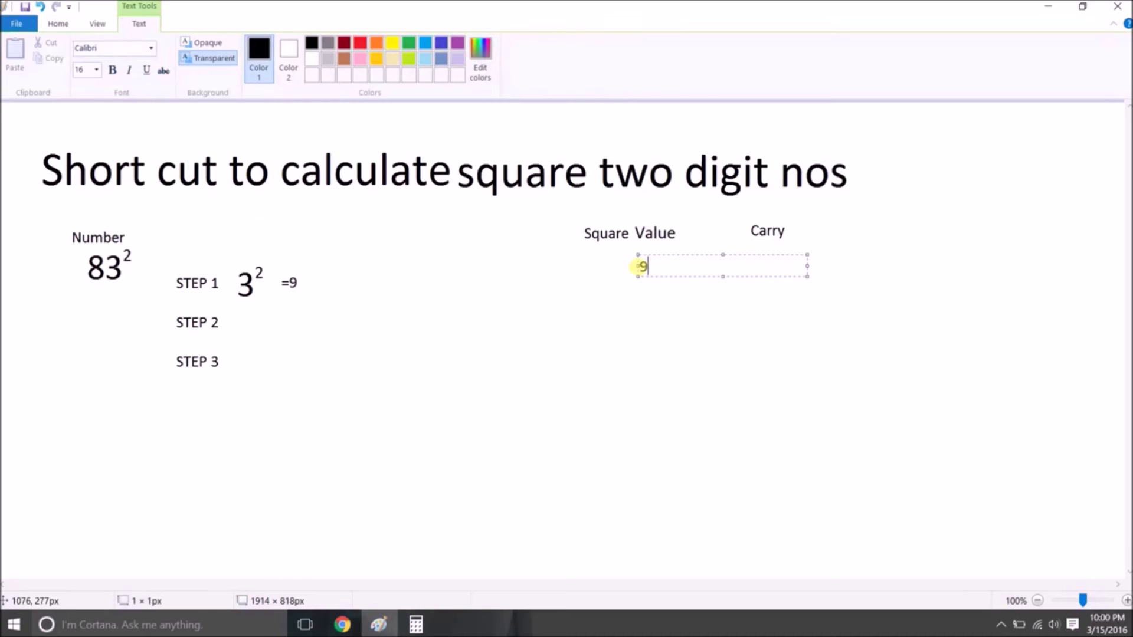
pyautogui.click(239, 328)
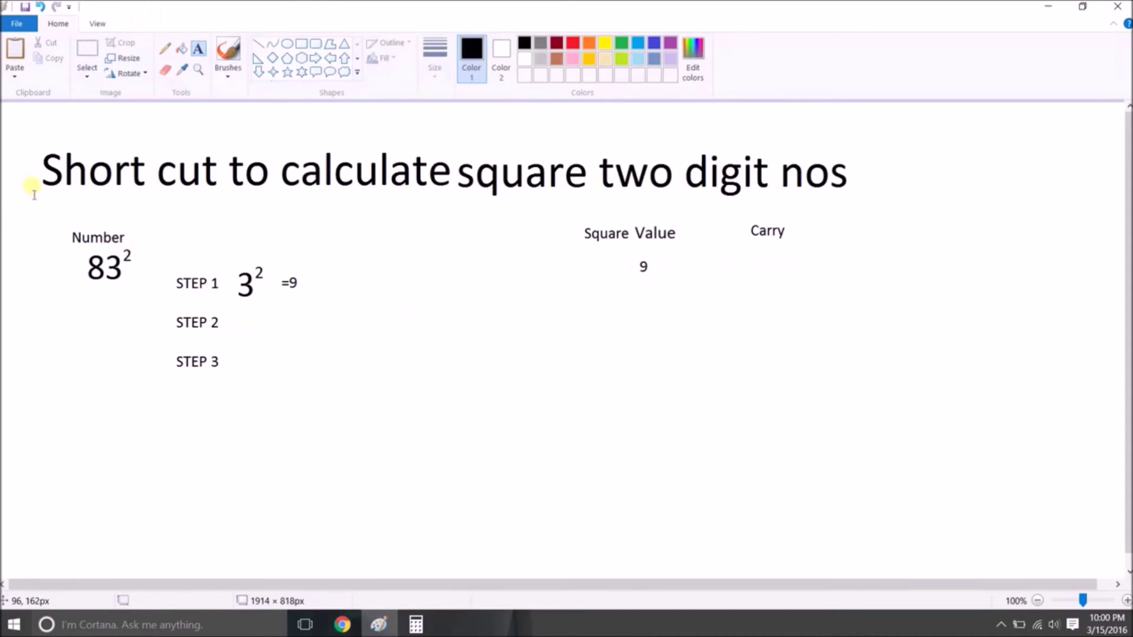
pyautogui.click(235, 311)
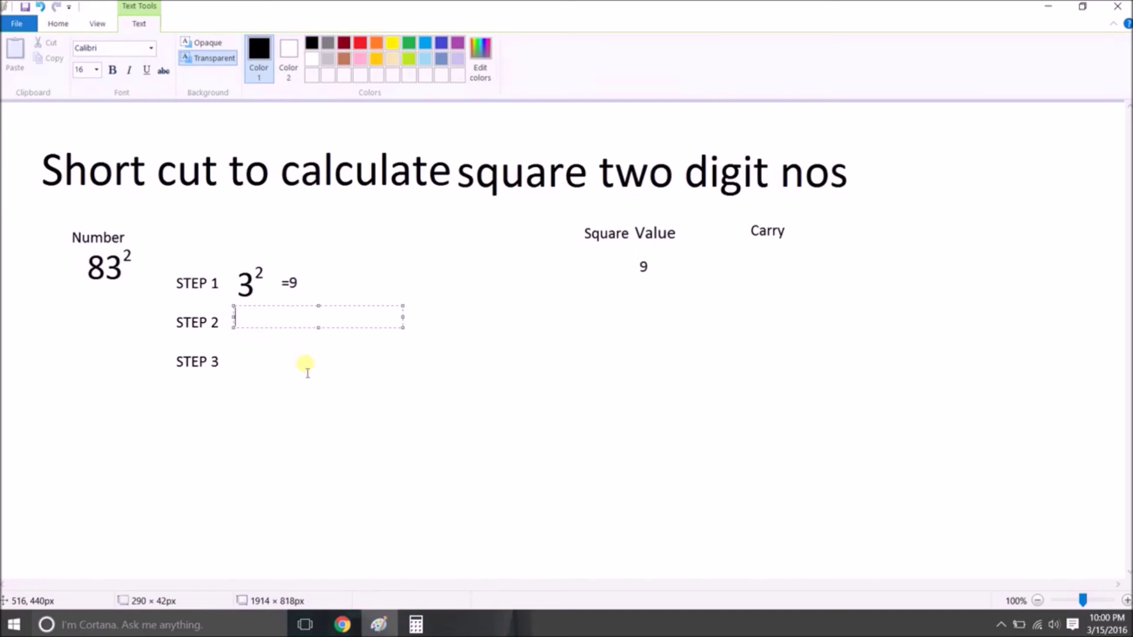
pyautogui.write('8*')
pyautogui.write('3')
pyautogui.write('*2')
pyautogui.write('==')
pyautogui.write('=')
# Step: Correct STEP 2 to 8*3*2= 48 and change the 9 under Square Value to 89
pyautogui.press('BackSpace')
pyautogui.write('48')
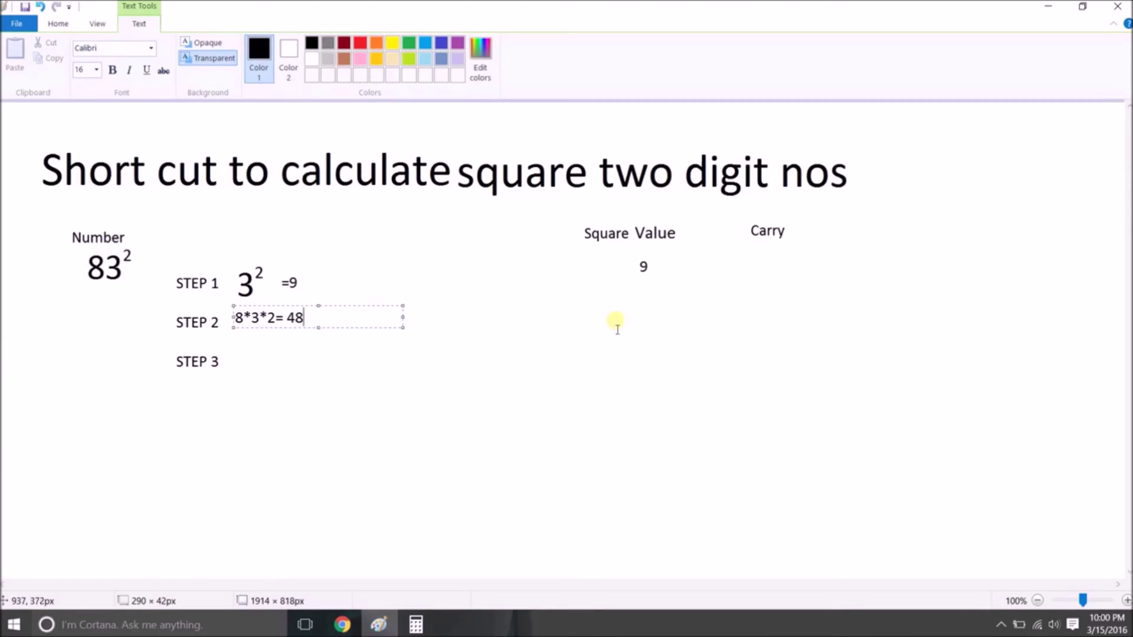
pyautogui.click(642, 302)
pyautogui.click(644, 274)
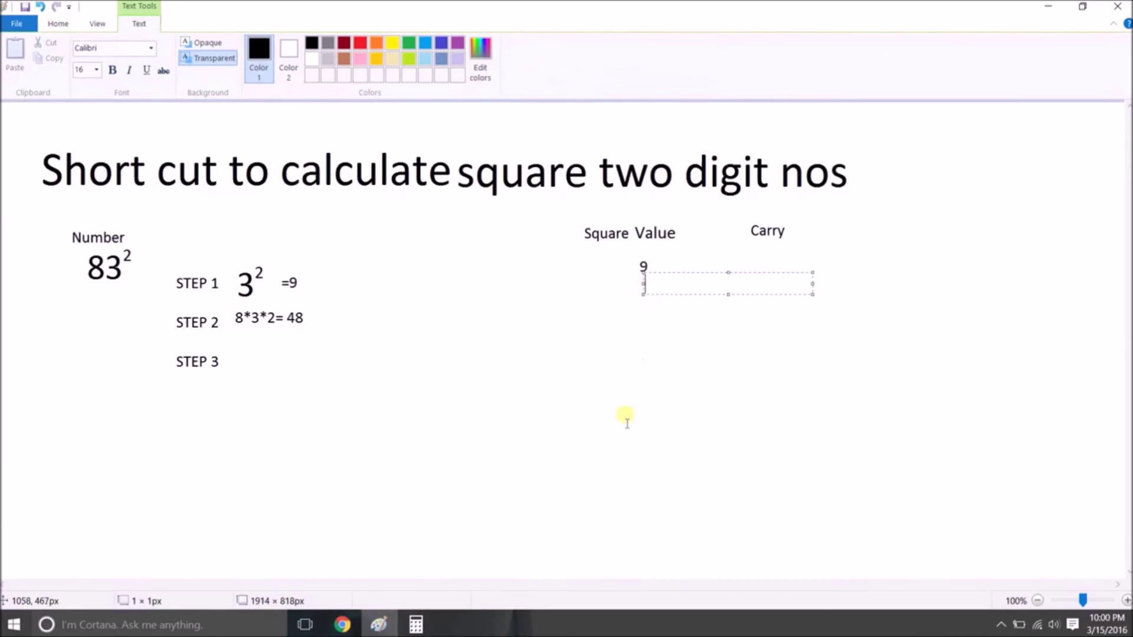
pyautogui.click(625, 291)
pyautogui.click(630, 269)
pyautogui.write('9')
pyautogui.hotkey('ctrl', 'a')
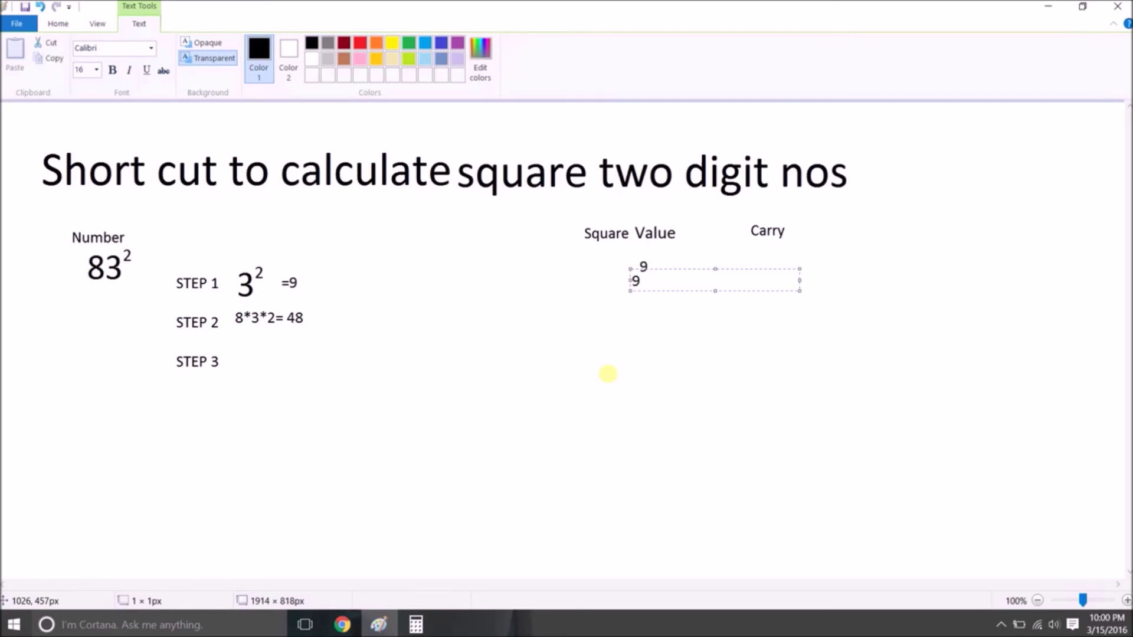
pyautogui.write('8')
pyautogui.click(713, 361)
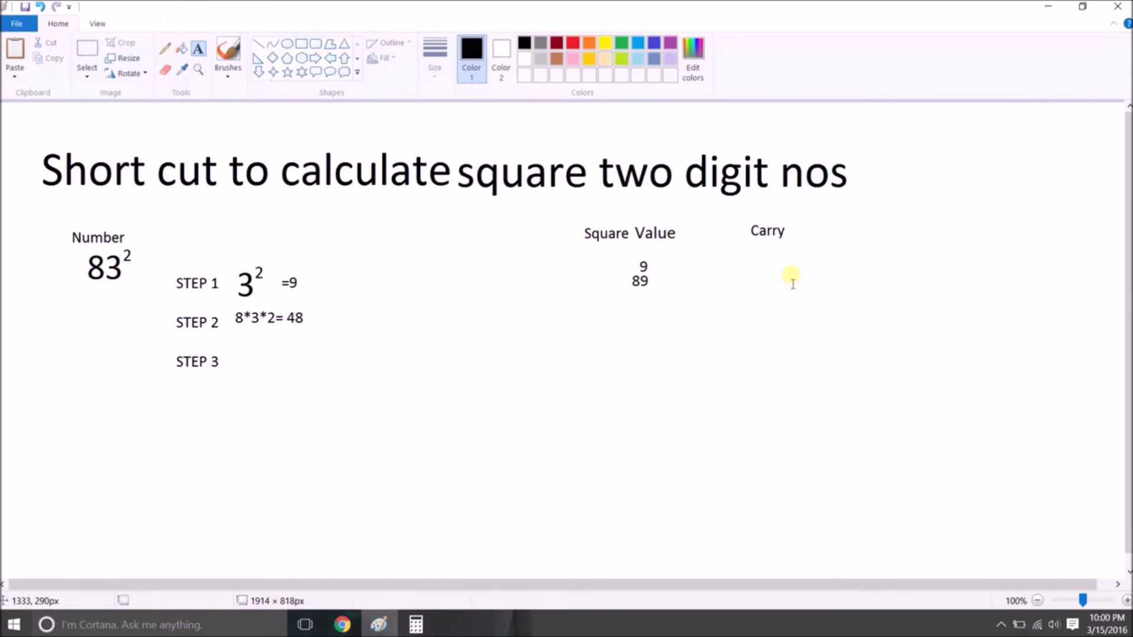
# Step: Enter the carry 4 under the Carry heading
pyautogui.click(791, 266)
pyautogui.click(760, 278)
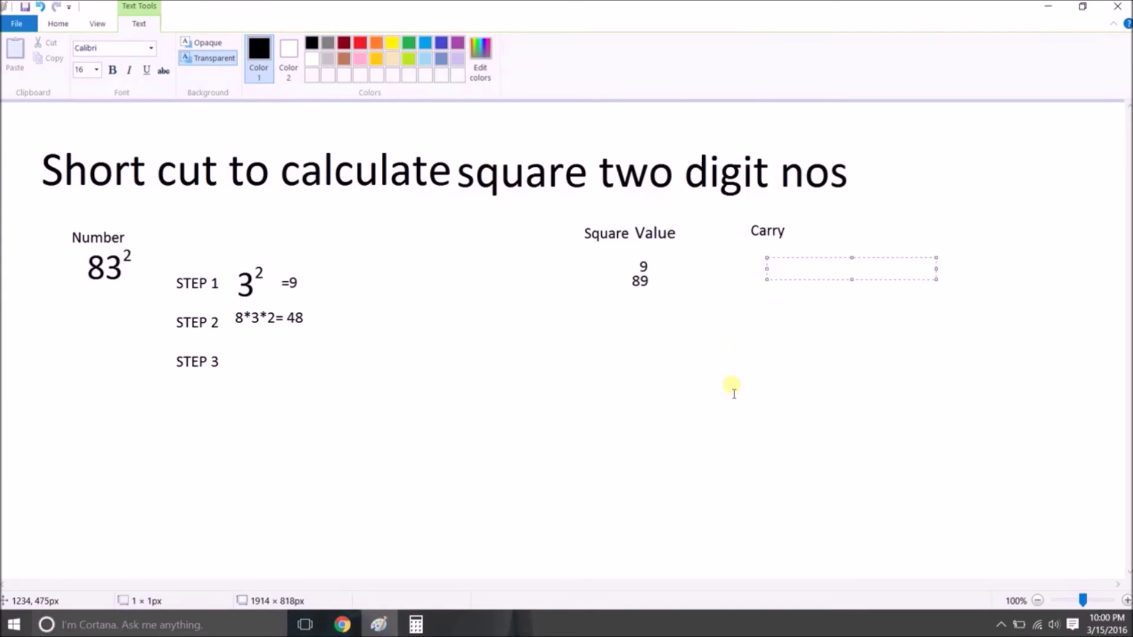
pyautogui.write('4')
pyautogui.click(234, 364)
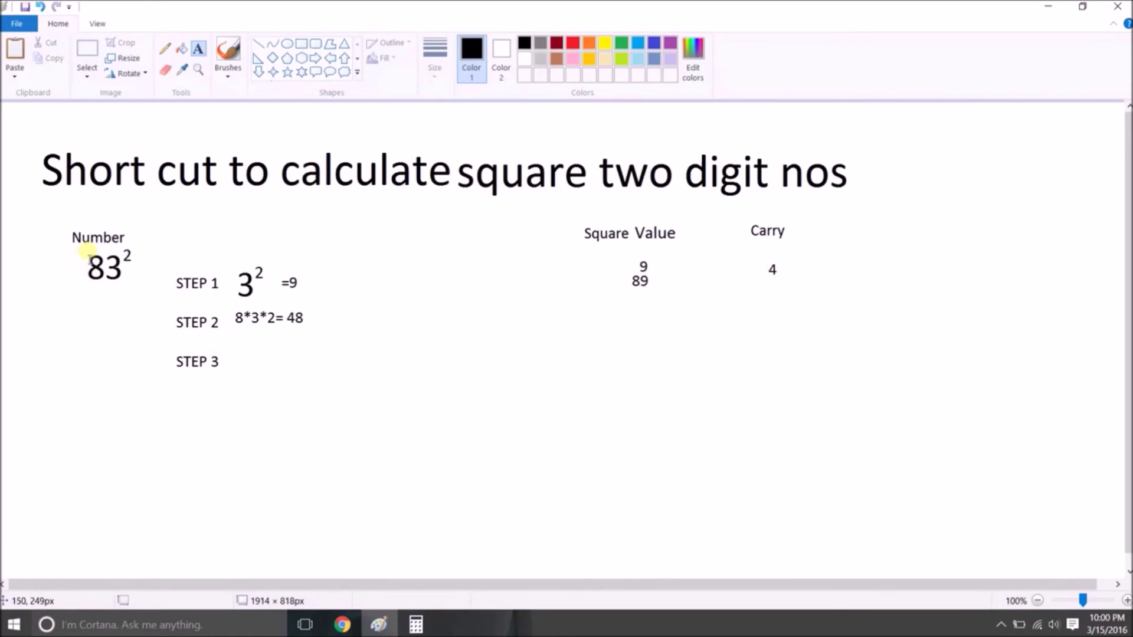
# Step: Copy the 8 from the 83 figure beside STEP 3 and begin typing '=64' after it
pyautogui.click(92, 57)
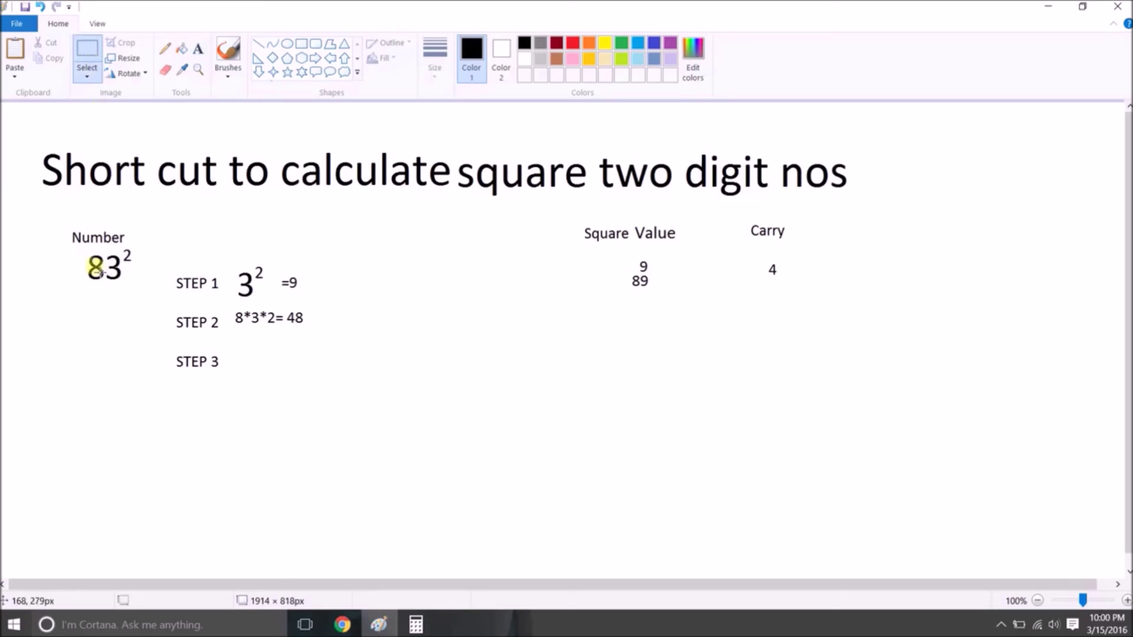
pyautogui.moveTo(82, 249); pyautogui.dragTo(112, 294)
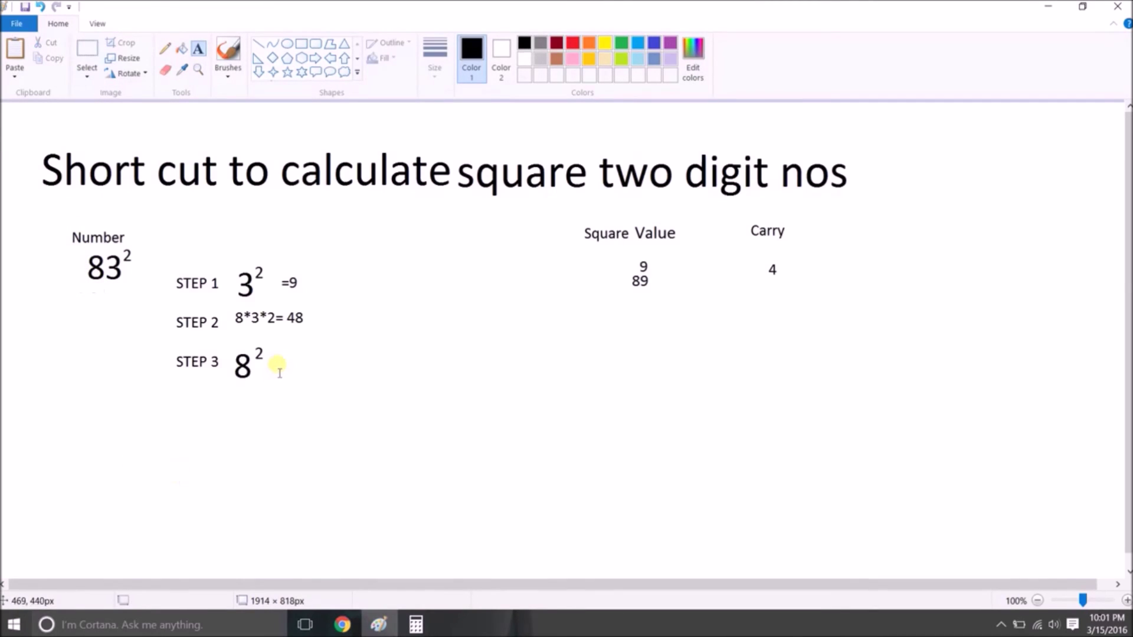
pyautogui.click(277, 363)
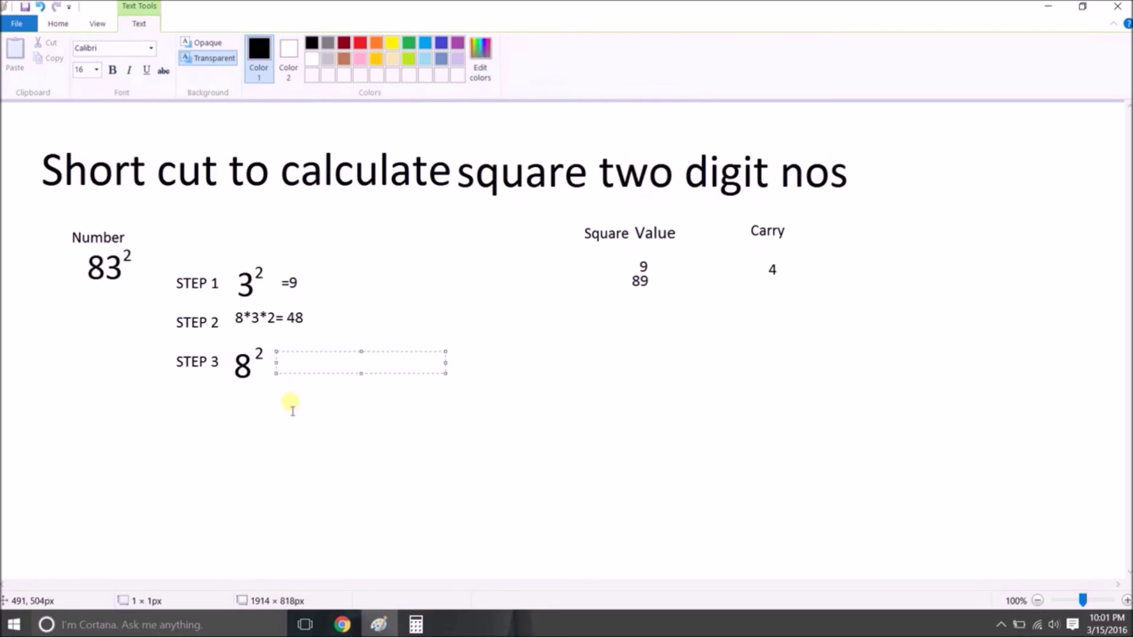
pyautogui.write('=6')
pyautogui.write('4')
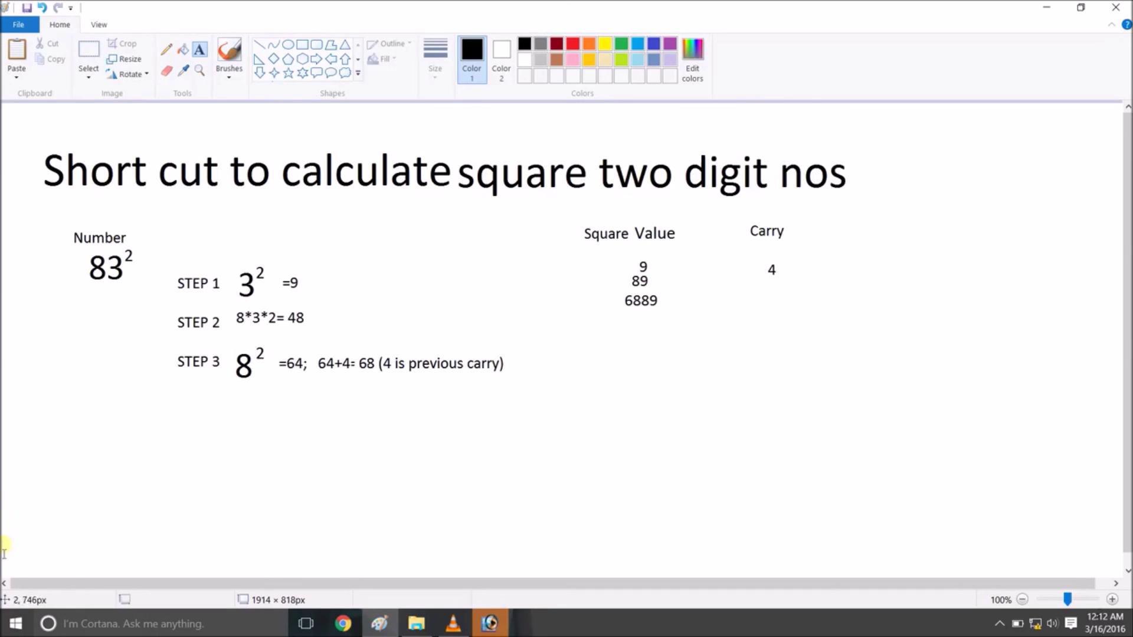
# Step: Launch Calculator from Start and compute 83 × 83 = 6,889
pyautogui.click(13, 623)
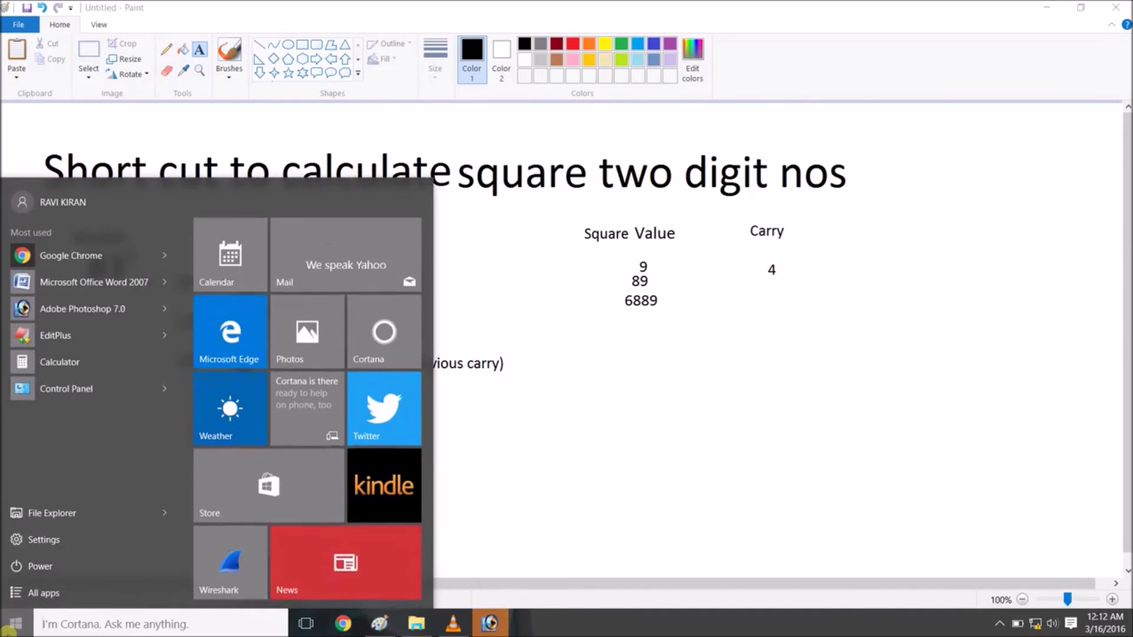
pyautogui.click(112, 362)
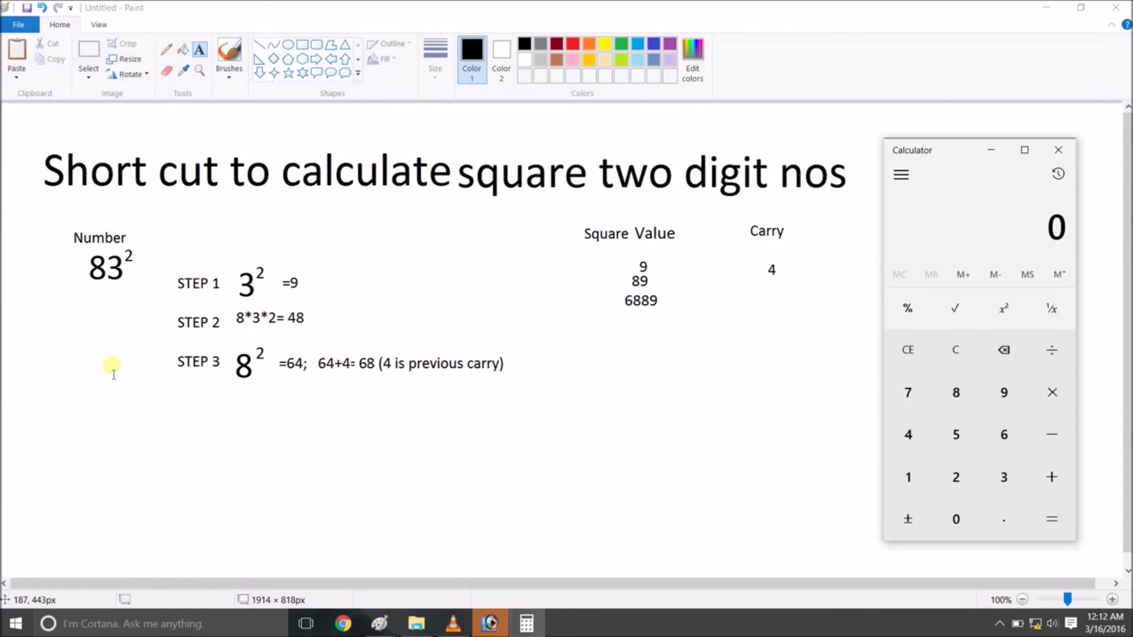
pyautogui.write('8')
pyautogui.write('3')
pyautogui.press('*')
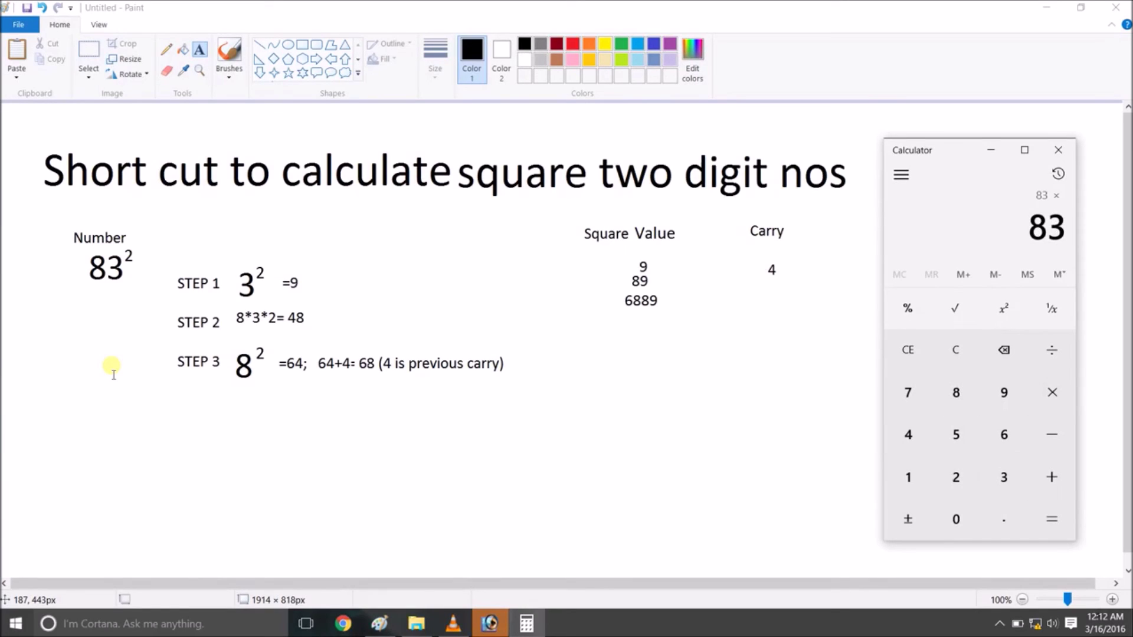
pyautogui.write('83')
pyautogui.press('Return')
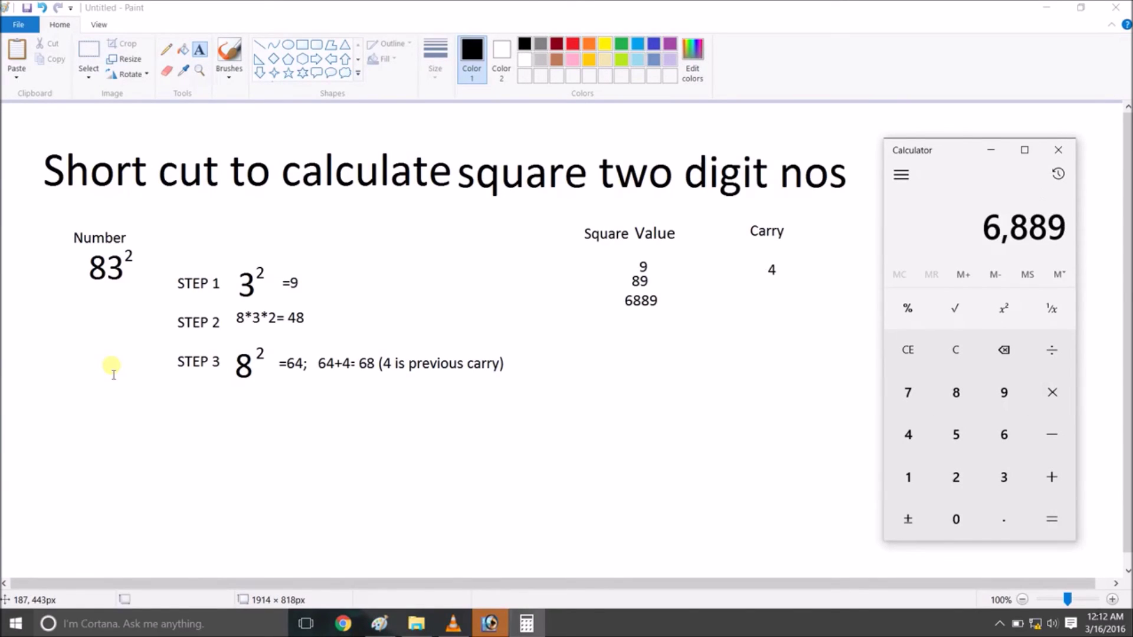